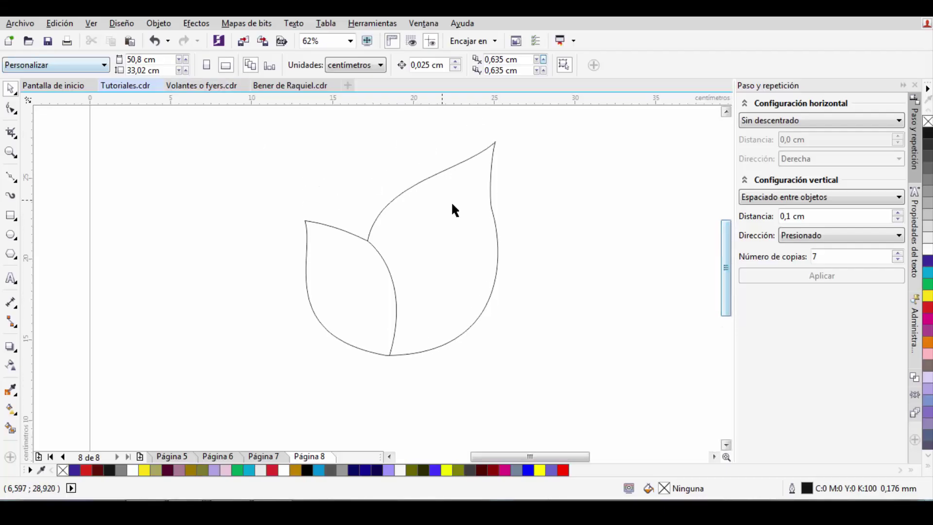
Create a roughly 97% copy of the leaf outline inside the original.
{"action": "left_click", "coordinate": [452, 229]}
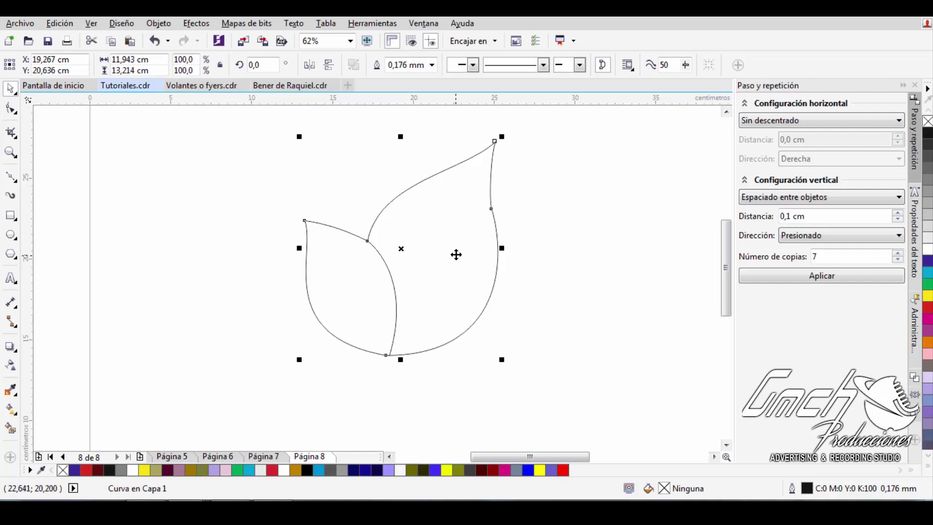
{"action": "left_click", "coordinate": [518, 215]}
{"action": "left_click", "coordinate": [462, 233]}
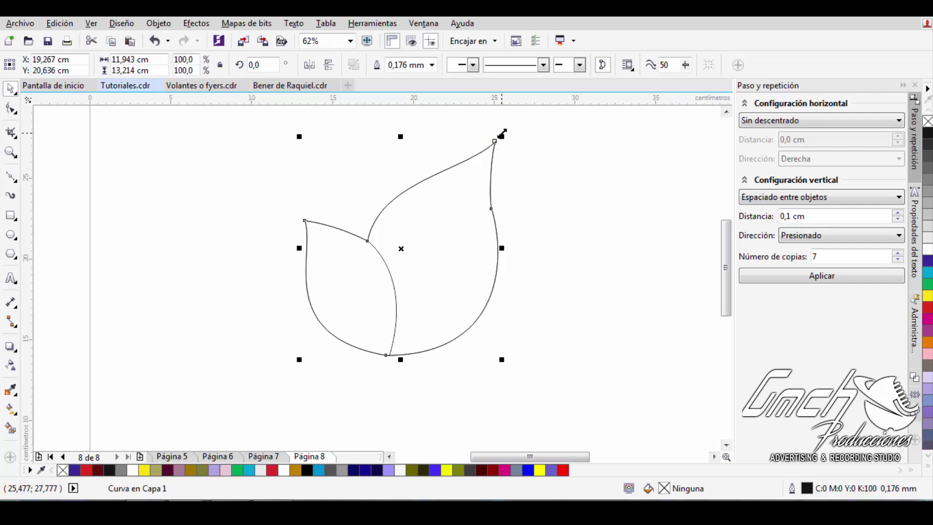
{"action": "left_click_drag", "start_coordinate": [503, 138], "coordinate": [508, 144]}
{"action": "scroll", "coordinate": [319, 240], "scroll_direction": "up", "scroll_amount": 2}
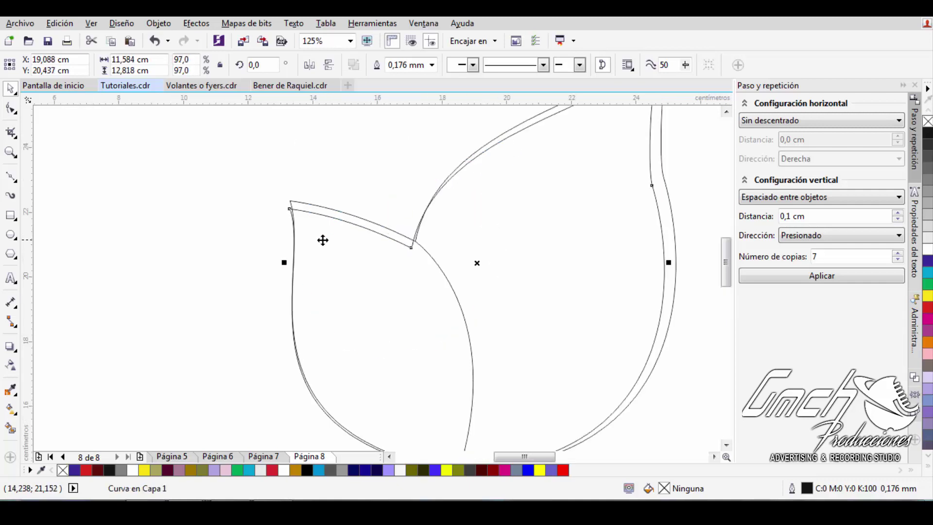
{"action": "scroll", "coordinate": [319, 242], "scroll_direction": "down", "scroll_amount": 2}
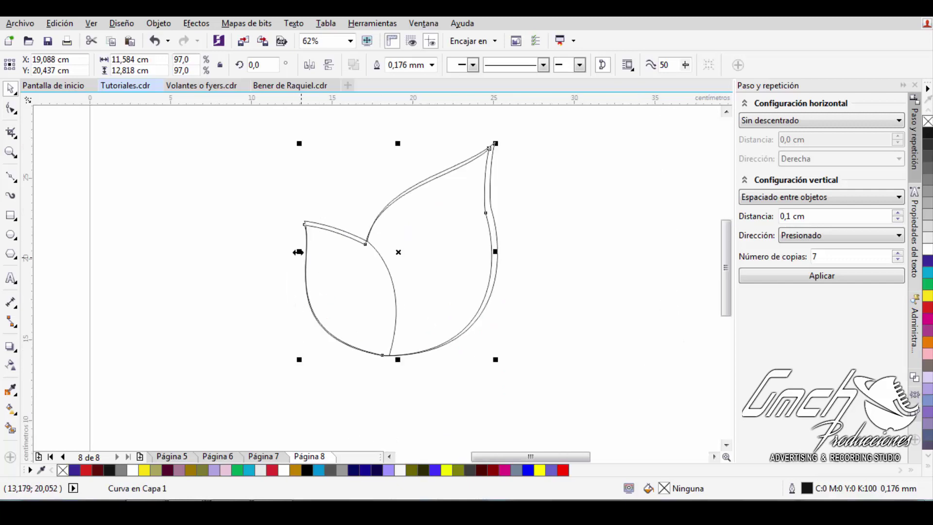
Narrow the inner leaf copy slightly and shorten it from the bottom.
{"action": "left_click_drag", "start_coordinate": [298, 252], "coordinate": [303, 253]}
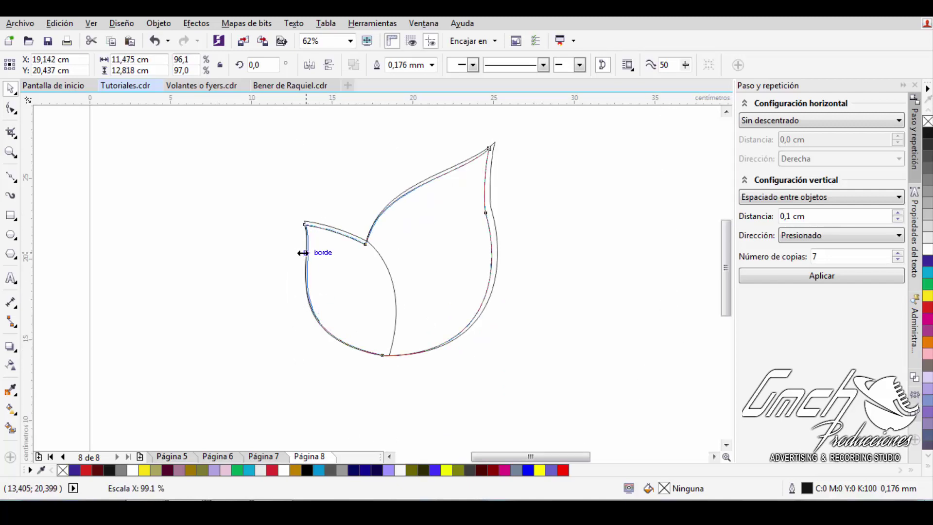
{"action": "scroll", "coordinate": [305, 252], "scroll_direction": "up", "scroll_amount": 2}
{"action": "left_click_drag", "start_coordinate": [304, 252], "coordinate": [317, 264]}
{"action": "scroll", "coordinate": [304, 251], "scroll_direction": "up", "scroll_amount": 2}
{"action": "scroll", "coordinate": [316, 264], "scroll_direction": "down", "scroll_amount": 4}
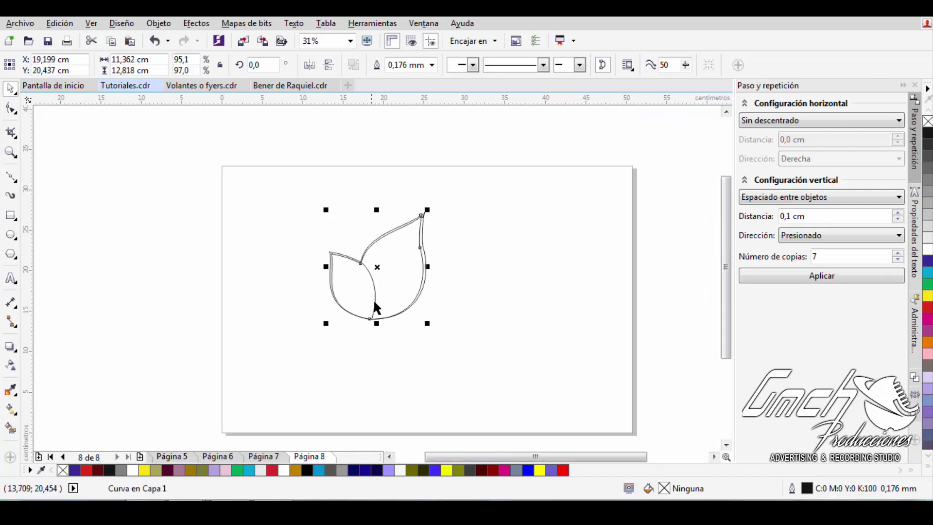
{"action": "scroll", "coordinate": [387, 317], "scroll_direction": "up", "scroll_amount": 2}
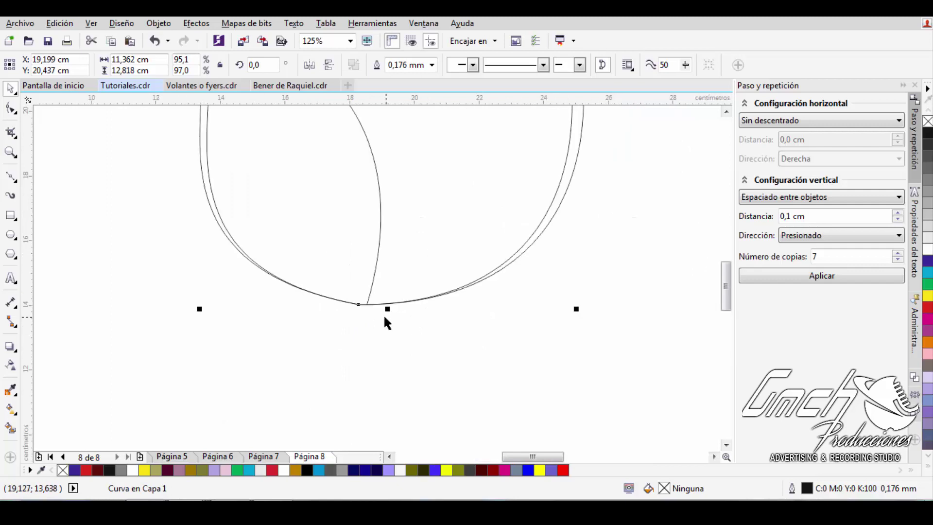
{"action": "left_click_drag", "start_coordinate": [387, 308], "coordinate": [391, 304]}
{"action": "scroll", "coordinate": [413, 217], "scroll_direction": "down", "scroll_amount": 4}
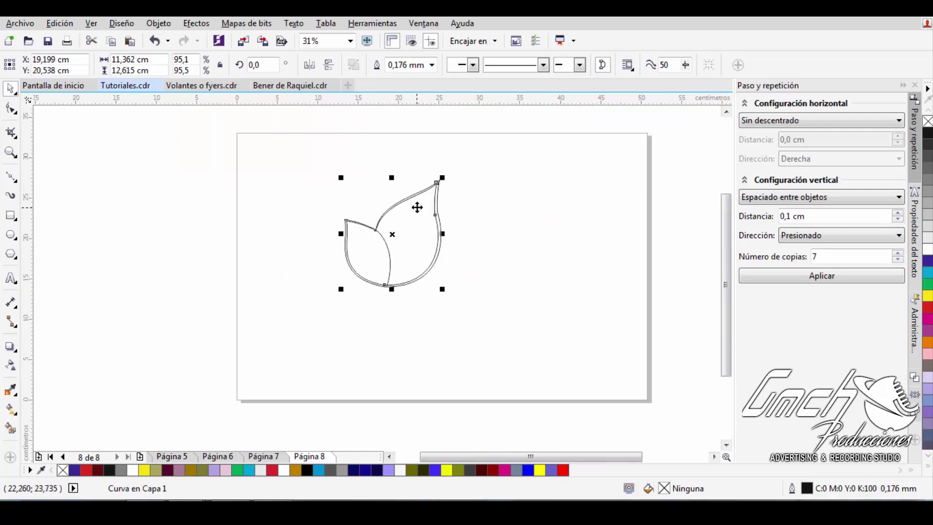
{"action": "scroll", "coordinate": [418, 208], "scroll_direction": "up", "scroll_amount": 2}
{"action": "scroll", "coordinate": [335, 245], "scroll_direction": "up", "scroll_amount": 2}
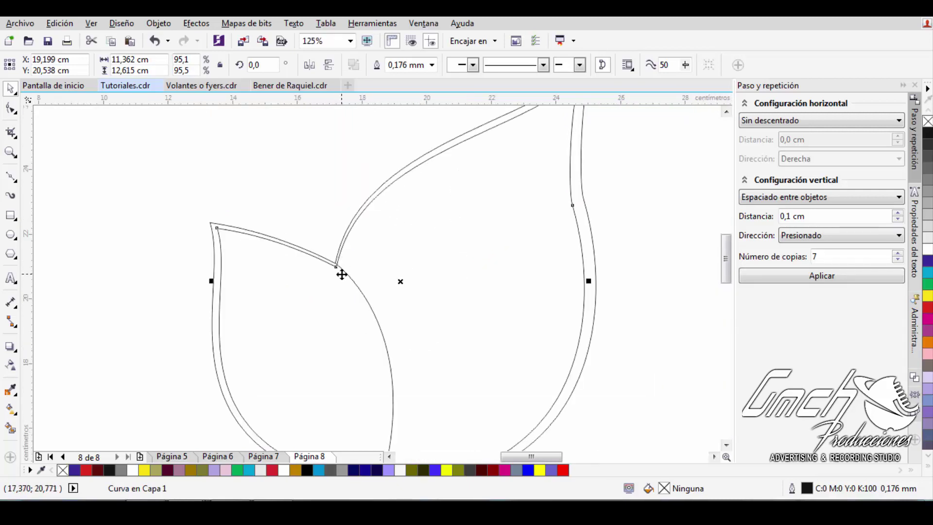
Move the inner leaf's junction node down-right and nudge its bottom node up-right.
{"action": "left_click", "coordinate": [11, 109]}
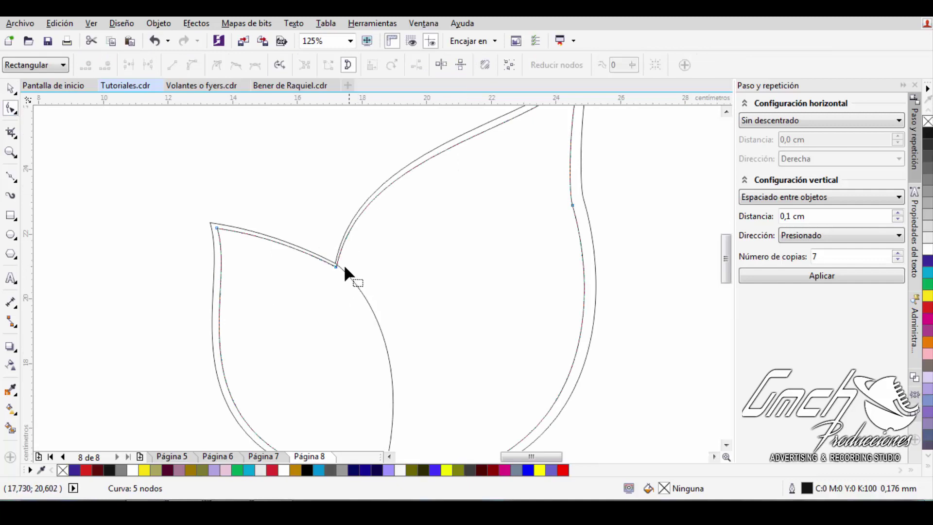
{"action": "left_click_drag", "start_coordinate": [335, 267], "coordinate": [340, 276]}
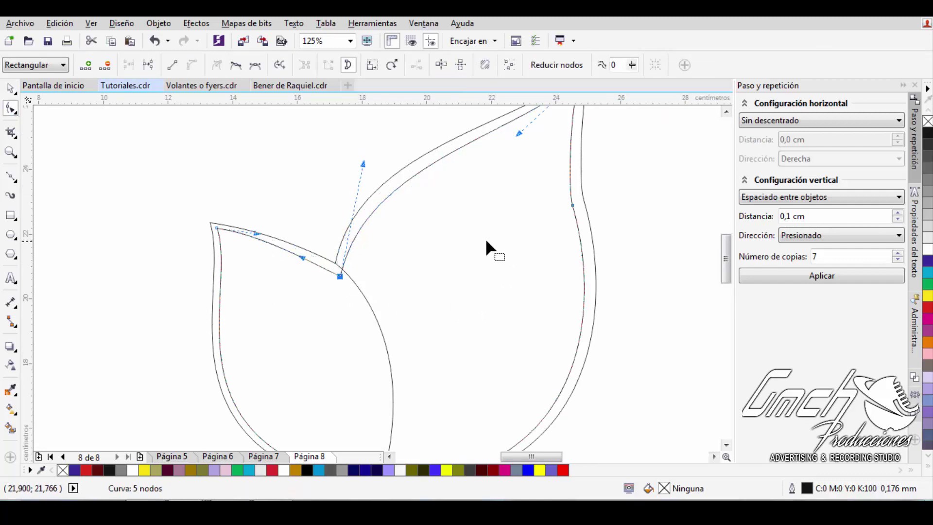
{"action": "scroll", "coordinate": [486, 241], "scroll_direction": "down", "scroll_amount": 2}
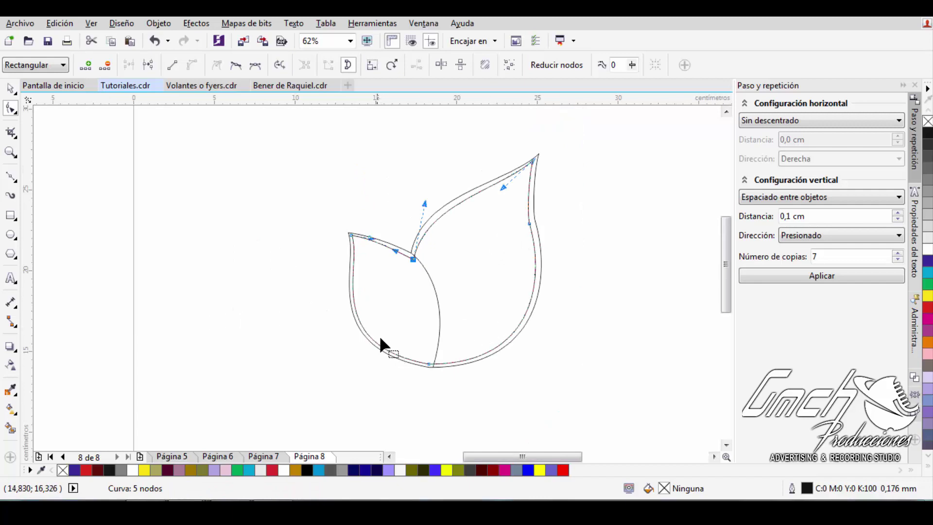
{"action": "left_click", "coordinate": [430, 363]}
{"action": "left_click_drag", "start_coordinate": [431, 363], "coordinate": [436, 368]}
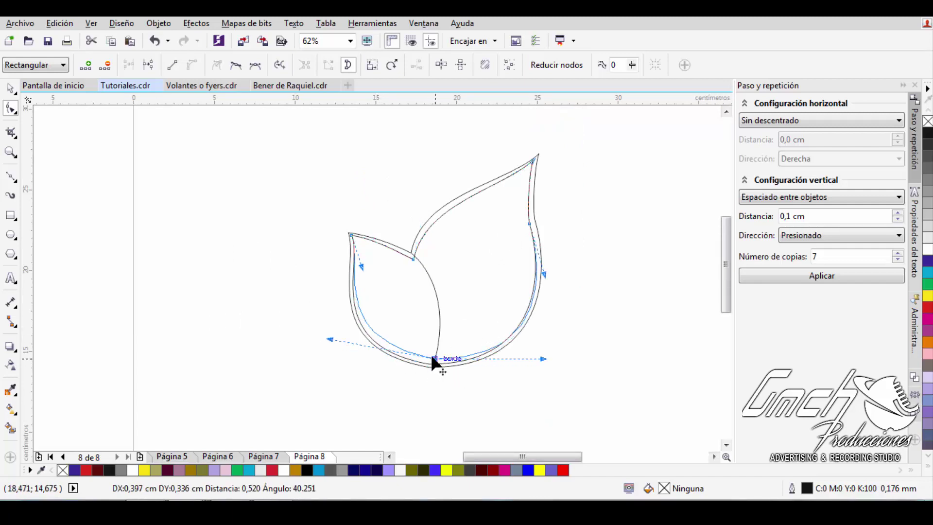
{"action": "left_click", "coordinate": [11, 88]}
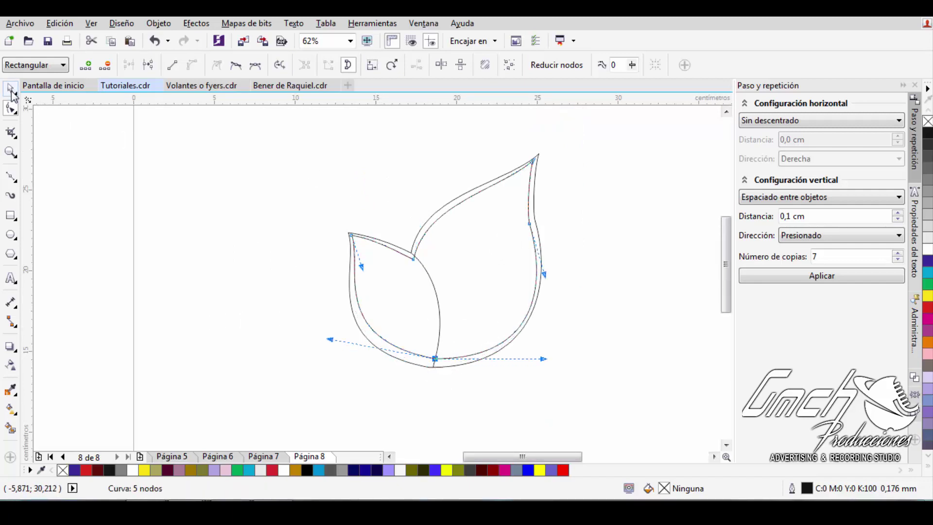
{"action": "scroll", "coordinate": [388, 262], "scroll_direction": "up", "scroll_amount": 2}
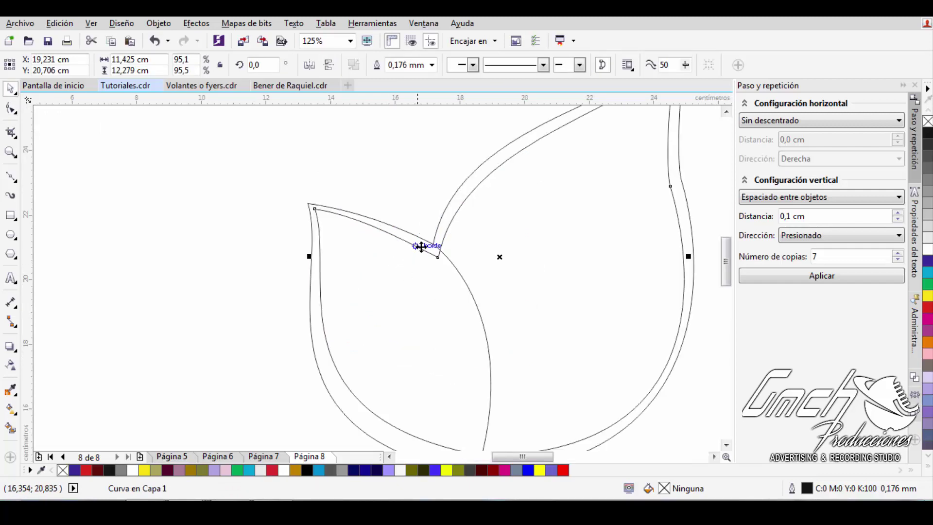
{"action": "scroll", "coordinate": [430, 369], "scroll_direction": "down", "scroll_amount": 1}
{"action": "scroll", "coordinate": [433, 358], "scroll_direction": "down", "scroll_amount": 1}
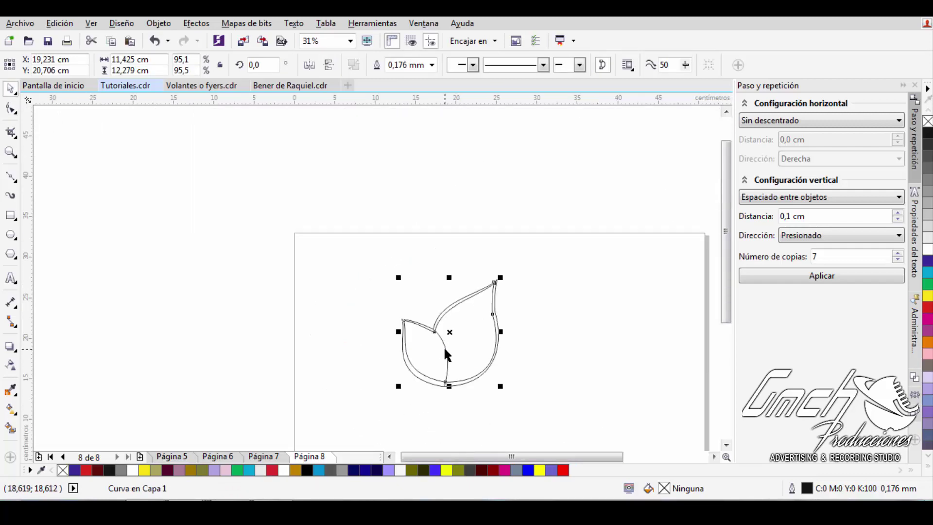
{"action": "scroll", "coordinate": [443, 354], "scroll_direction": "up", "scroll_amount": 1}
Draw two thin Bézier vein shapes from the bottom tip into the right and left leaves.
{"action": "left_click", "coordinate": [269, 242]}
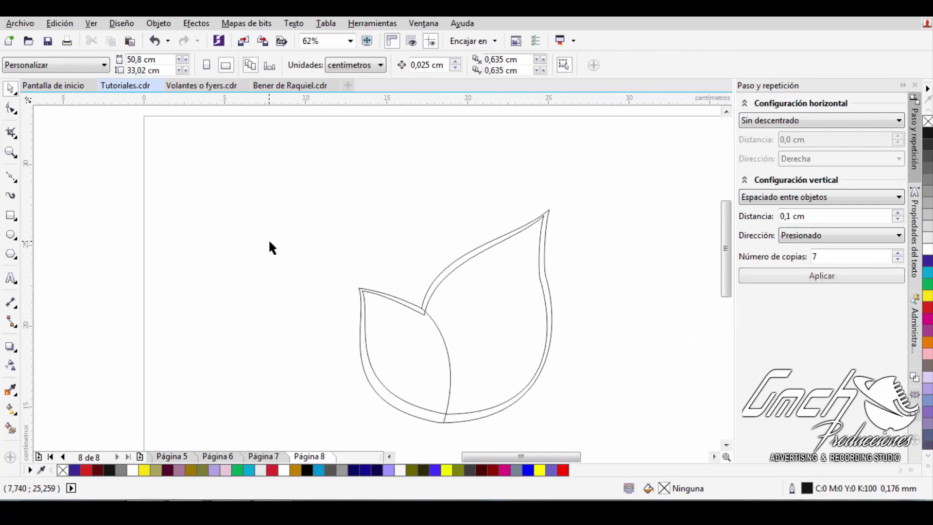
{"action": "left_click", "coordinate": [11, 178]}
{"action": "left_click", "coordinate": [445, 414]}
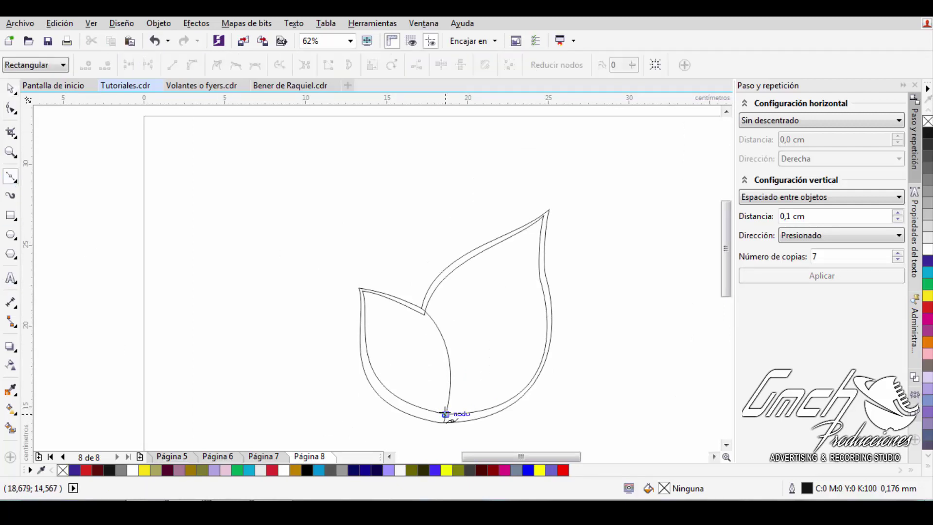
{"action": "left_click", "coordinate": [492, 287]}
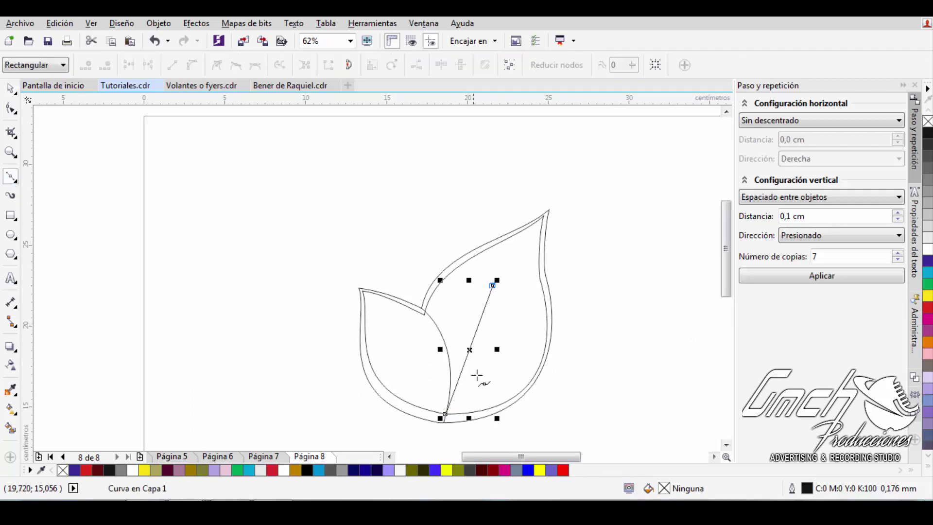
{"action": "left_click", "coordinate": [446, 413]}
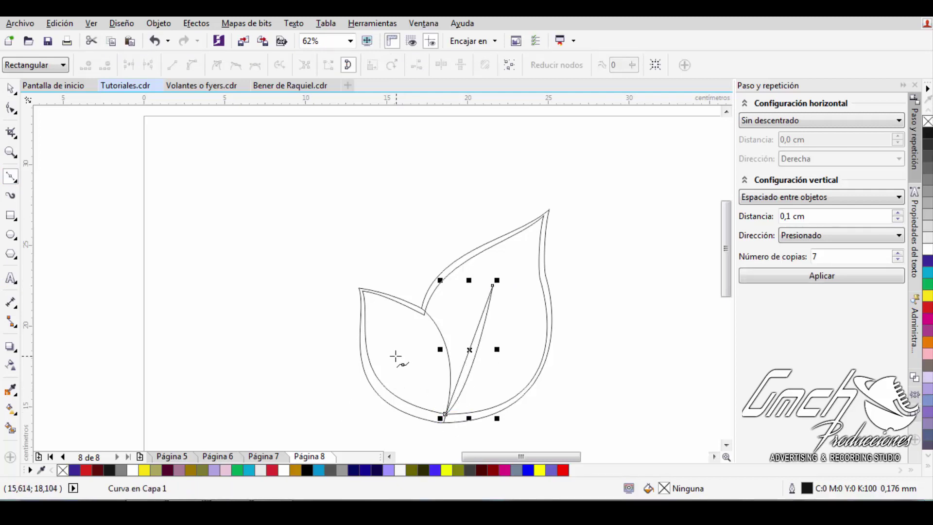
{"action": "left_click", "coordinate": [384, 317]}
{"action": "left_click", "coordinate": [446, 413]}
{"action": "left_click_drag", "start_coordinate": [384, 318], "coordinate": [446, 387]}
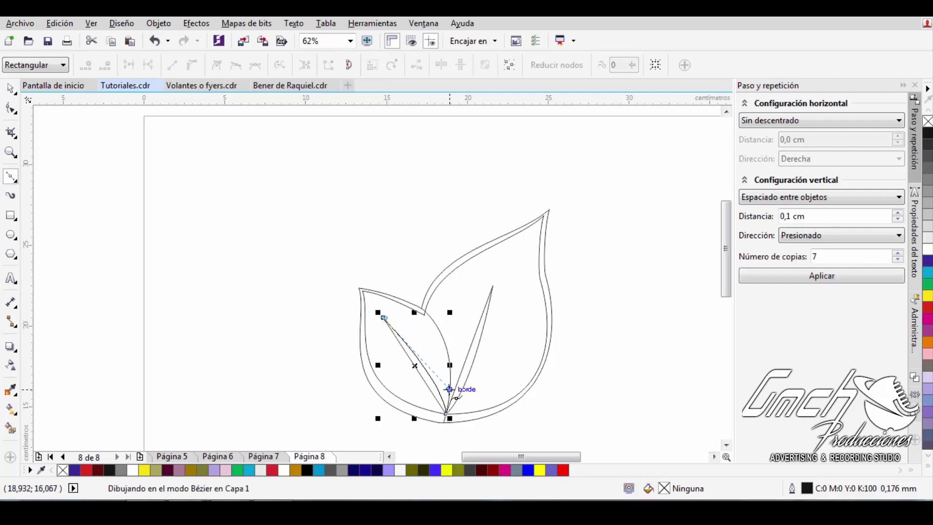
{"action": "key", "text": "space"}
{"action": "left_click", "coordinate": [473, 345]}
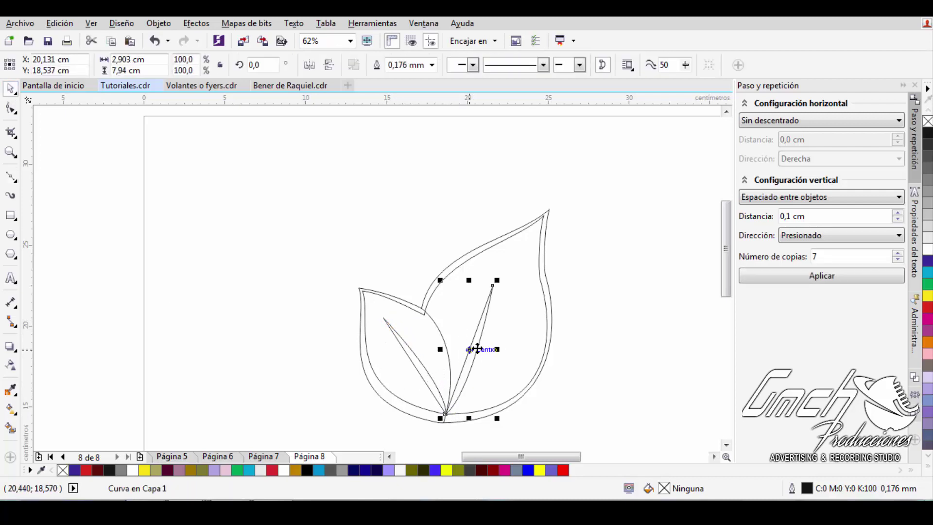
{"action": "left_click", "coordinate": [11, 108]}
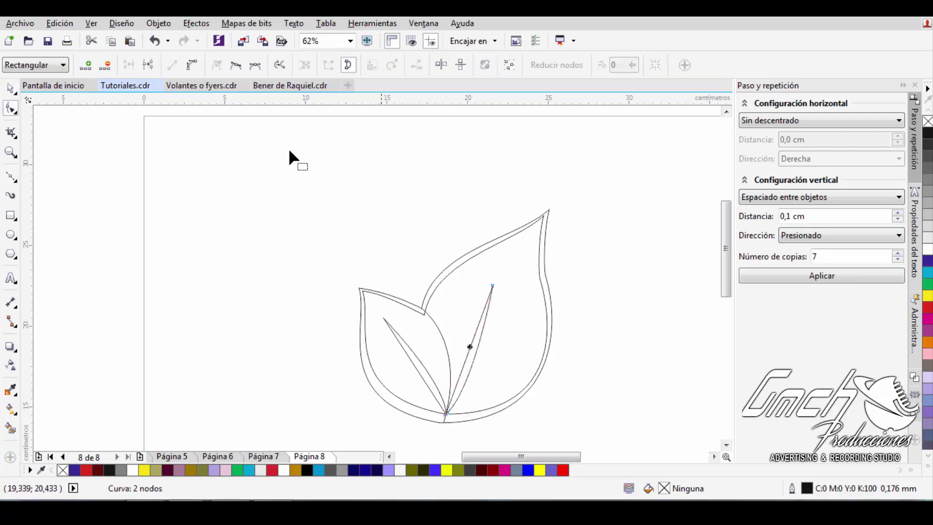
Bow the right vein's side into a curve and raise its top point.
{"action": "scroll", "coordinate": [462, 349], "scroll_direction": "up", "scroll_amount": 3}
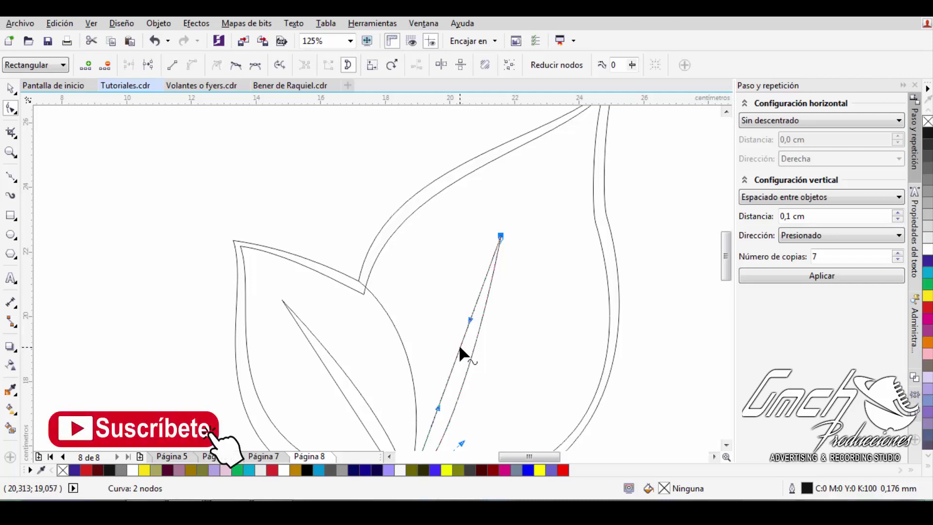
{"action": "mouse_move", "coordinate": [458, 344]}
{"action": "left_mouse_down"}
{"action": "mouse_move", "coordinate": [470, 358]}
{"action": "mouse_move", "coordinate": [457, 359]}
{"action": "left_mouse_up"}
{"action": "left_click", "coordinate": [499, 235]}
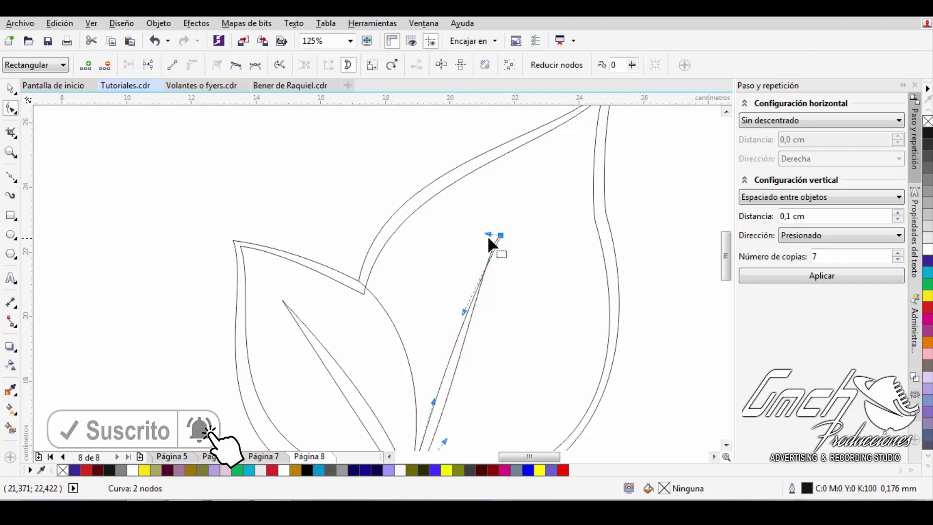
{"action": "left_click_drag", "start_coordinate": [489, 238], "coordinate": [487, 276]}
{"action": "scroll", "coordinate": [501, 229], "scroll_direction": "up", "scroll_amount": 2}
{"action": "scroll", "coordinate": [502, 233], "scroll_direction": "down", "scroll_amount": 4}
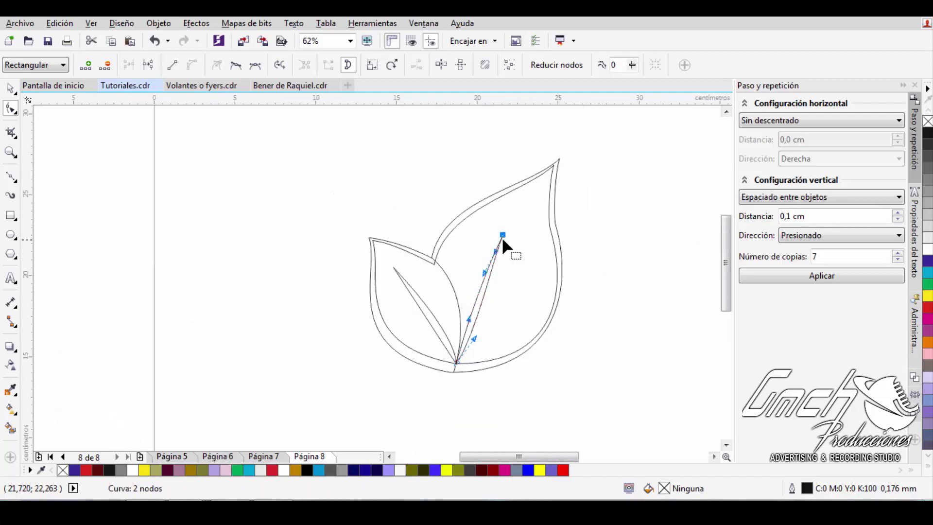
{"action": "scroll", "coordinate": [502, 238], "scroll_direction": "up", "scroll_amount": 2}
{"action": "left_click_drag", "start_coordinate": [507, 223], "coordinate": [509, 214]}
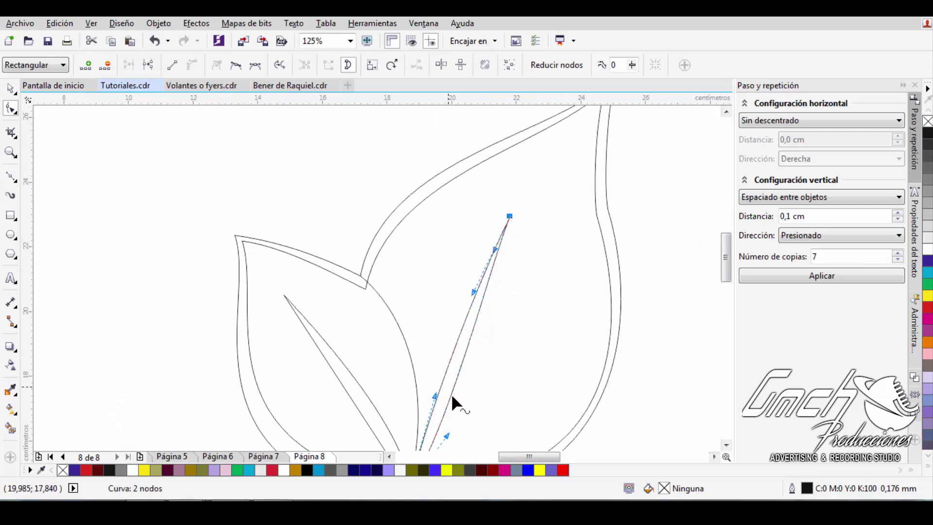
{"action": "scroll", "coordinate": [454, 402], "scroll_direction": "down", "scroll_amount": 2}
{"action": "scroll", "coordinate": [449, 404], "scroll_direction": "up", "scroll_amount": 2}
Refine the right vein's curve near its bottom and upper segment.
{"action": "left_click_drag", "start_coordinate": [445, 405], "coordinate": [443, 399]}
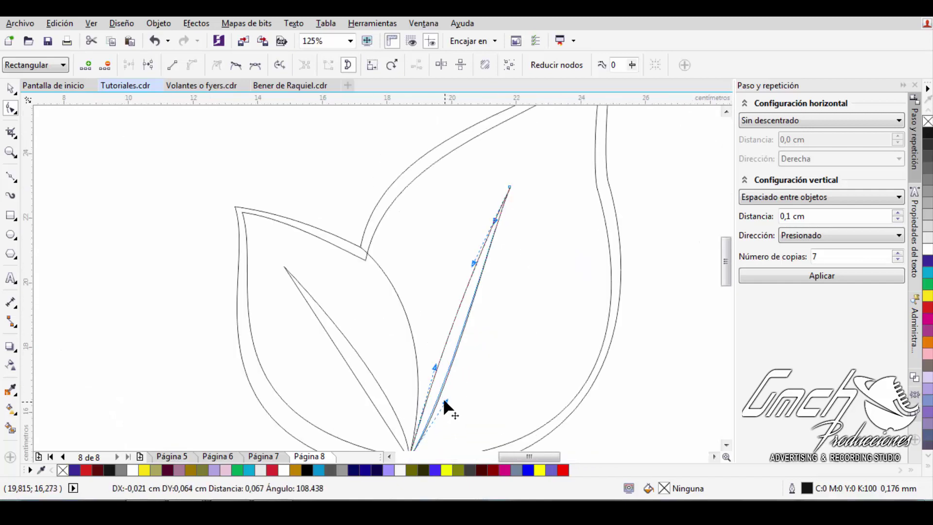
{"action": "left_click_drag", "start_coordinate": [473, 263], "coordinate": [464, 255]}
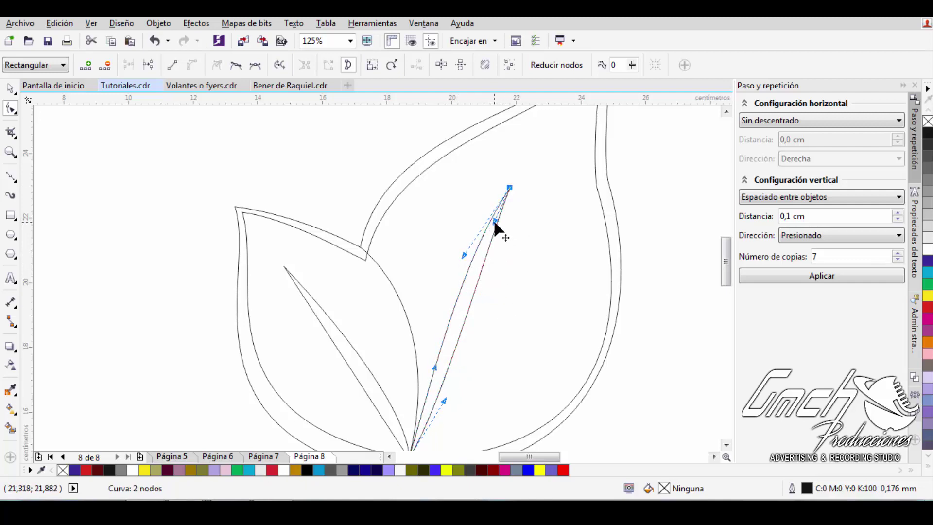
{"action": "left_click_drag", "start_coordinate": [492, 225], "coordinate": [463, 270]}
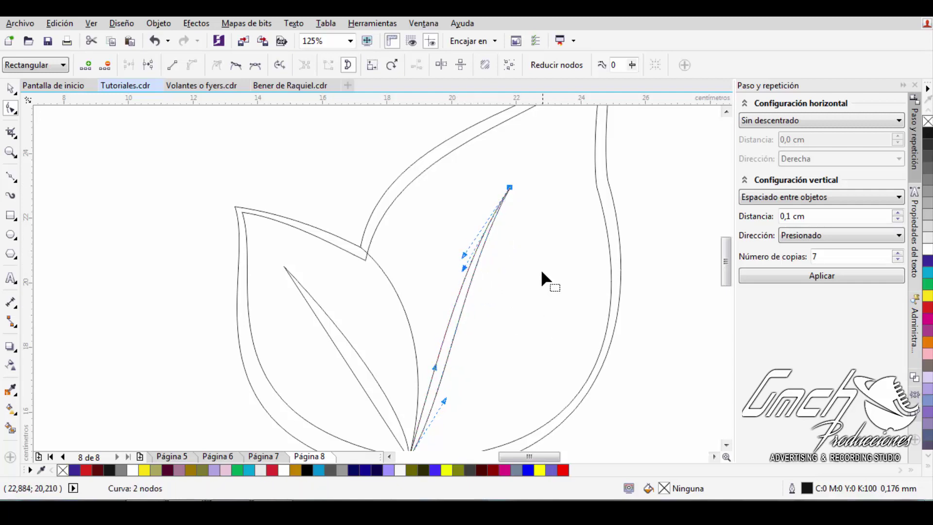
{"action": "scroll", "coordinate": [445, 362], "scroll_direction": "down", "scroll_amount": 1}
{"action": "scroll", "coordinate": [487, 252], "scroll_direction": "up", "scroll_amount": 1}
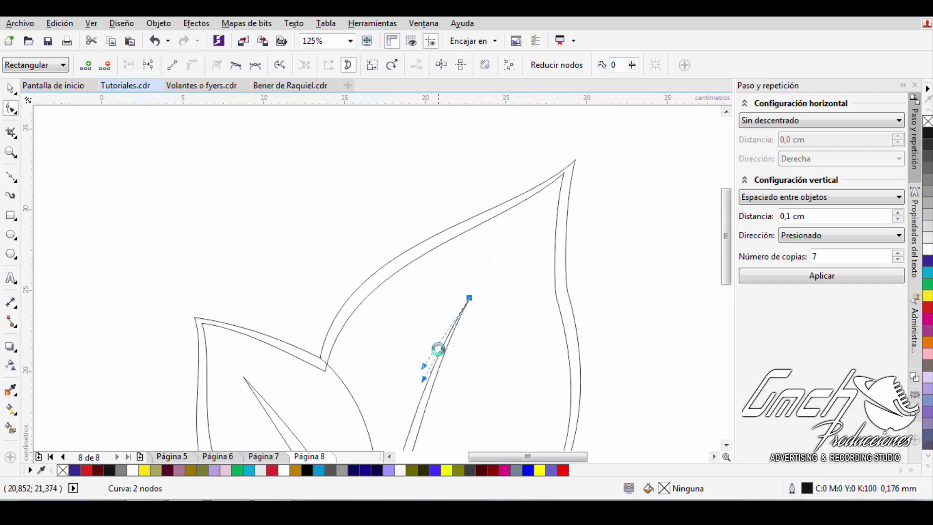
{"action": "scroll", "coordinate": [424, 372], "scroll_direction": "down", "scroll_amount": 2}
{"action": "scroll", "coordinate": [413, 387], "scroll_direction": "up", "scroll_amount": 1}
{"action": "scroll", "coordinate": [413, 387], "scroll_direction": "up", "scroll_amount": 1}
Bend the left leaf's vein into a rightward curve toward its tip.
{"action": "left_click", "coordinate": [420, 369]}
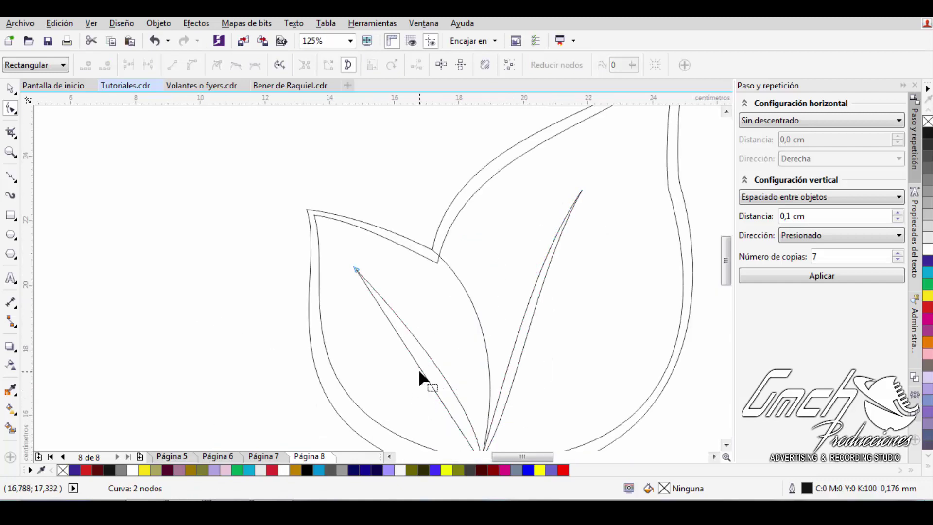
{"action": "left_click", "coordinate": [420, 367]}
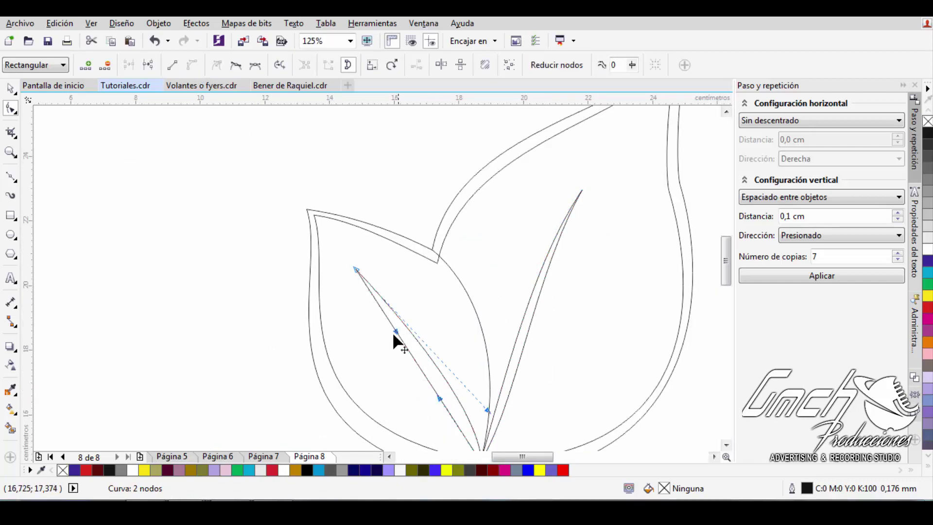
{"action": "left_click_drag", "start_coordinate": [397, 332], "coordinate": [403, 334]}
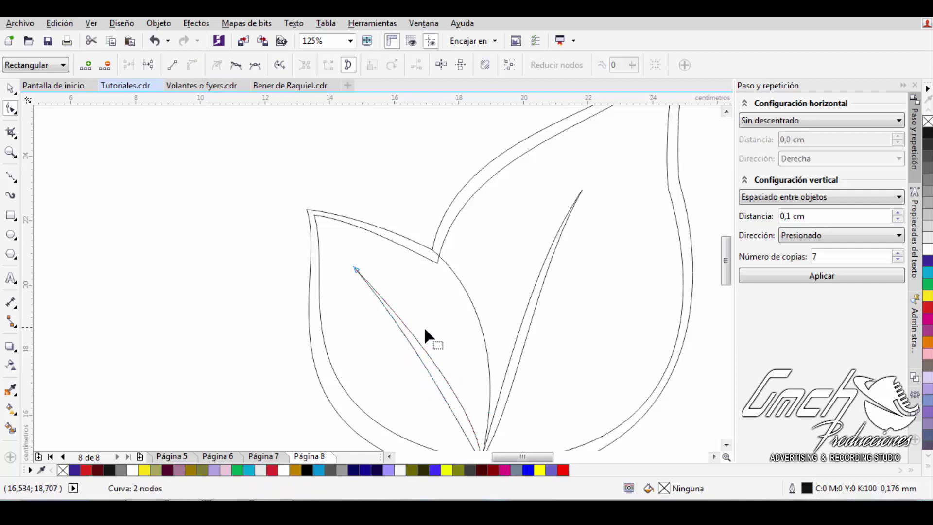
{"action": "left_click", "coordinate": [357, 268]}
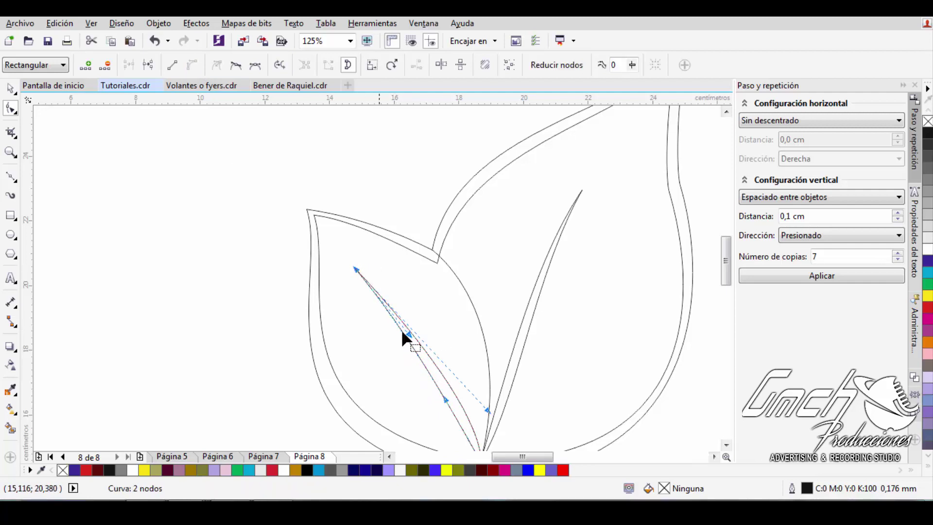
{"action": "mouse_move", "coordinate": [486, 409]}
{"action": "left_mouse_down"}
{"action": "mouse_move", "coordinate": [449, 348]}
{"action": "mouse_move", "coordinate": [415, 330]}
{"action": "left_mouse_up"}
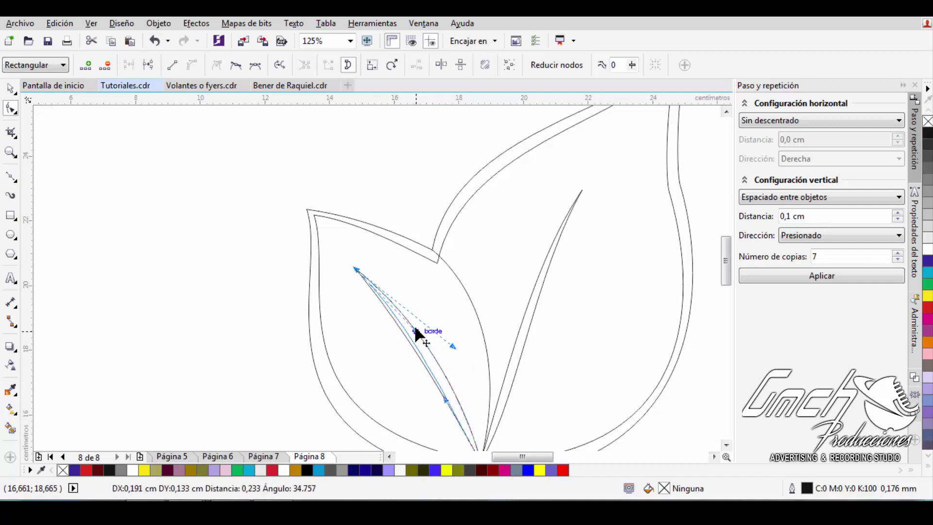
{"action": "left_click", "coordinate": [11, 88]}
Reshape the left leaf's inner outline segment beside the base node.
{"action": "left_click", "coordinate": [255, 235]}
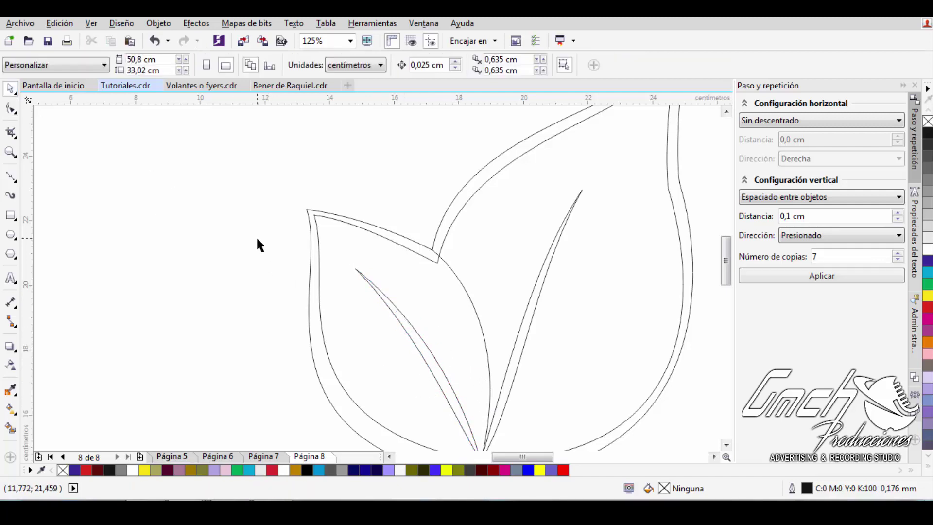
{"action": "scroll", "coordinate": [418, 383], "scroll_direction": "down", "scroll_amount": 1}
{"action": "scroll", "coordinate": [451, 383], "scroll_direction": "up", "scroll_amount": 1}
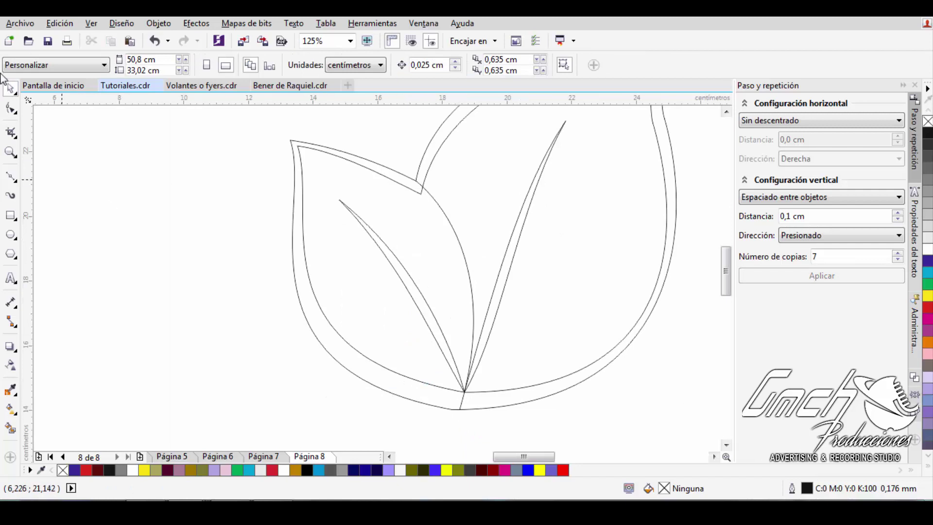
{"action": "left_click", "coordinate": [11, 108]}
{"action": "left_click", "coordinate": [389, 365]}
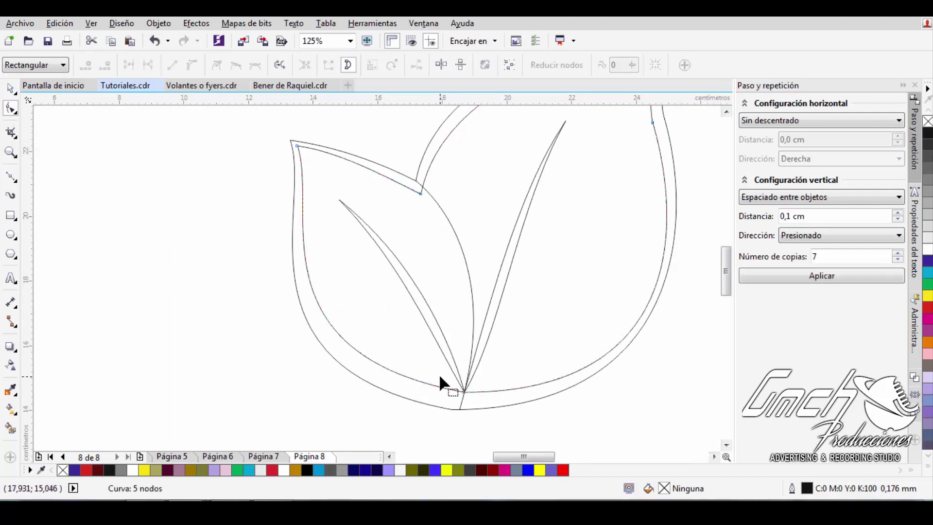
{"action": "scroll", "coordinate": [439, 374], "scroll_direction": "up", "scroll_amount": 1}
{"action": "scroll", "coordinate": [497, 406], "scroll_direction": "up", "scroll_amount": 1}
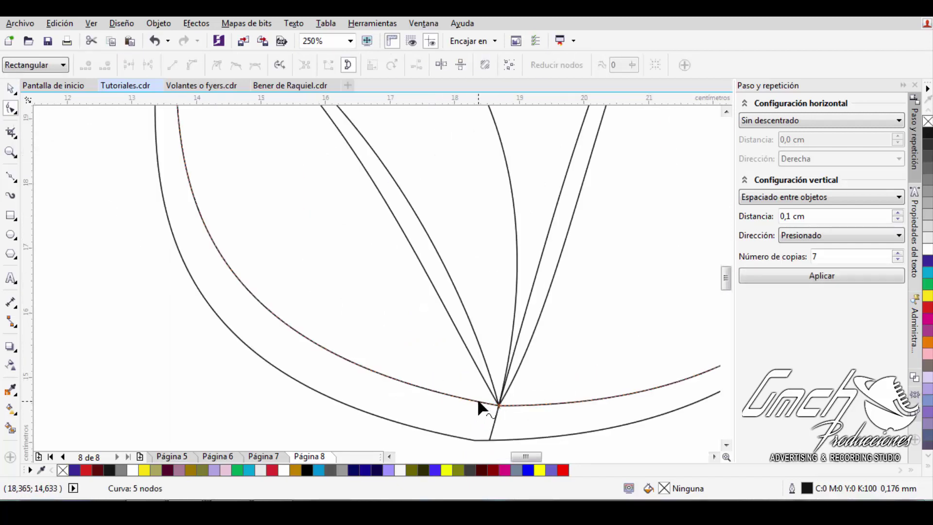
{"action": "scroll", "coordinate": [481, 401], "scroll_direction": "up", "scroll_amount": 2}
{"action": "left_click_drag", "start_coordinate": [508, 419], "coordinate": [471, 392]}
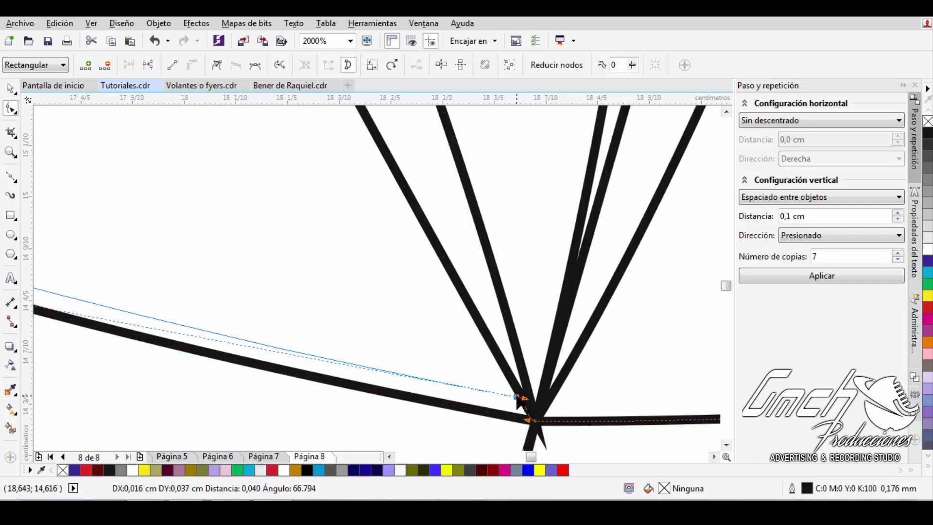
{"action": "scroll", "coordinate": [292, 341], "scroll_direction": "down", "scroll_amount": 4}
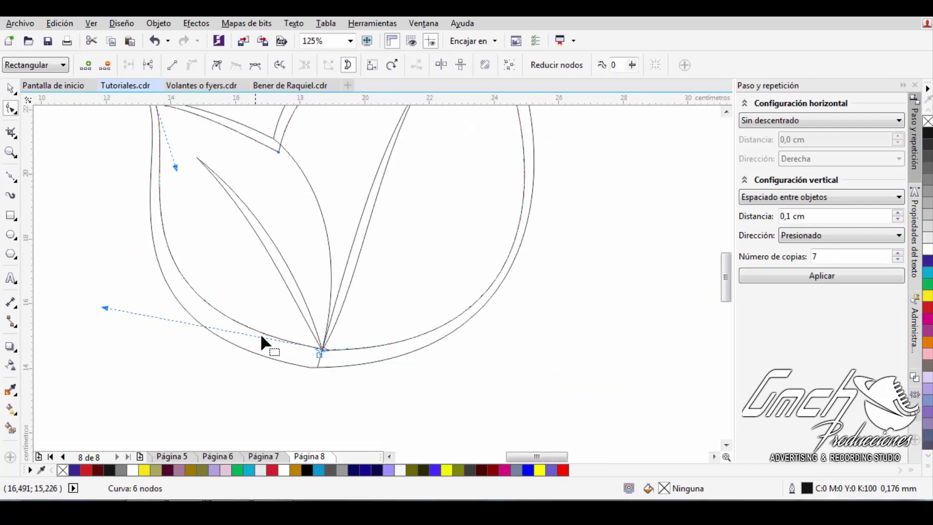
Curve the inner outline's lower segment, undoing one misstep and reselecting the base node.
{"action": "left_click_drag", "start_coordinate": [265, 338], "coordinate": [284, 280]}
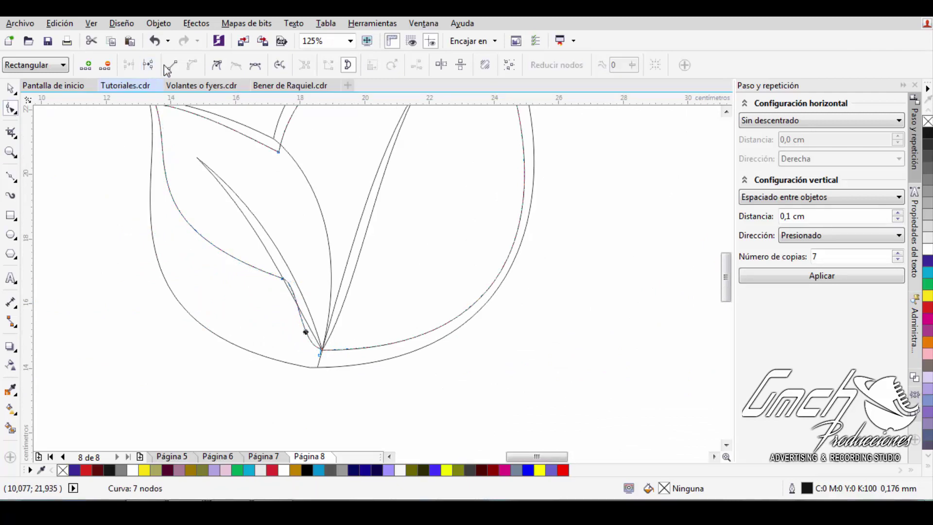
{"action": "left_click", "coordinate": [282, 279]}
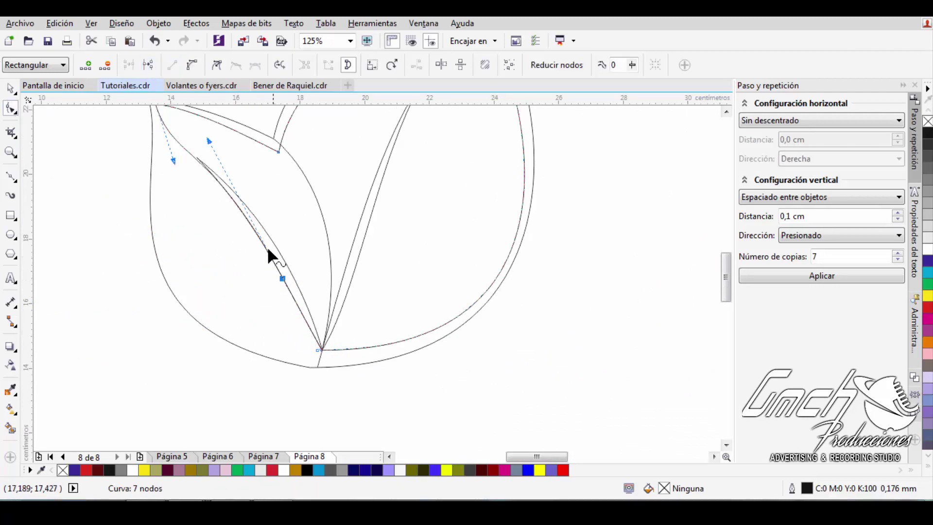
{"action": "key", "text": "ctrl+z"}
{"action": "scroll", "coordinate": [287, 281], "scroll_direction": "up", "scroll_amount": 2}
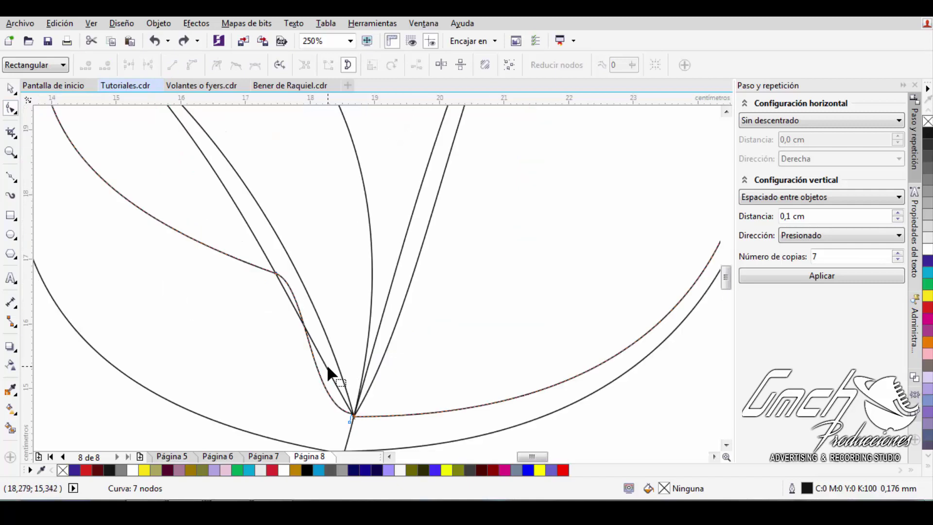
{"action": "scroll", "coordinate": [287, 348], "scroll_direction": "down", "scroll_amount": 2}
{"action": "left_click", "coordinate": [282, 312]}
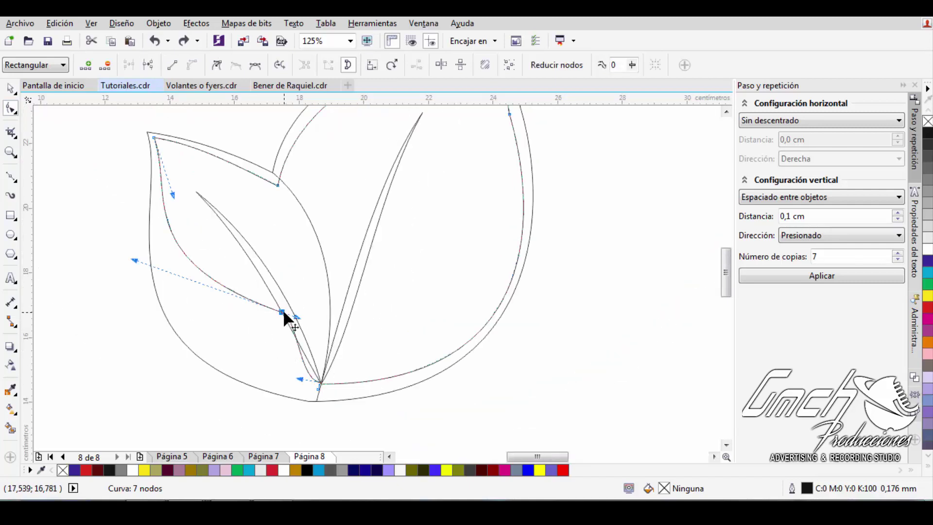
Drag node handles to curve the left leaf's inner outline further.
{"action": "left_click_drag", "start_coordinate": [133, 259], "coordinate": [156, 357]}
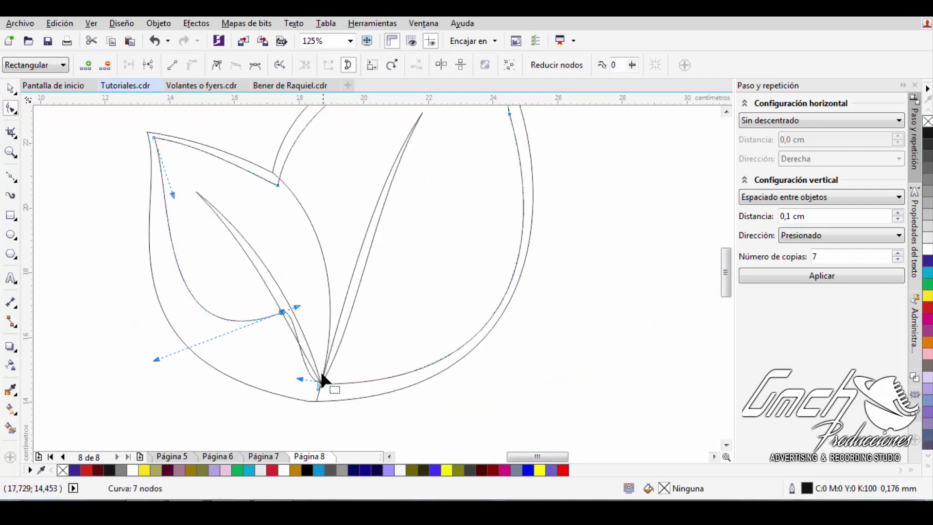
{"action": "scroll", "coordinate": [302, 361], "scroll_direction": "down", "scroll_amount": 1}
{"action": "scroll", "coordinate": [296, 330], "scroll_direction": "up", "scroll_amount": 1}
{"action": "left_click_drag", "start_coordinate": [293, 349], "coordinate": [118, 402]}
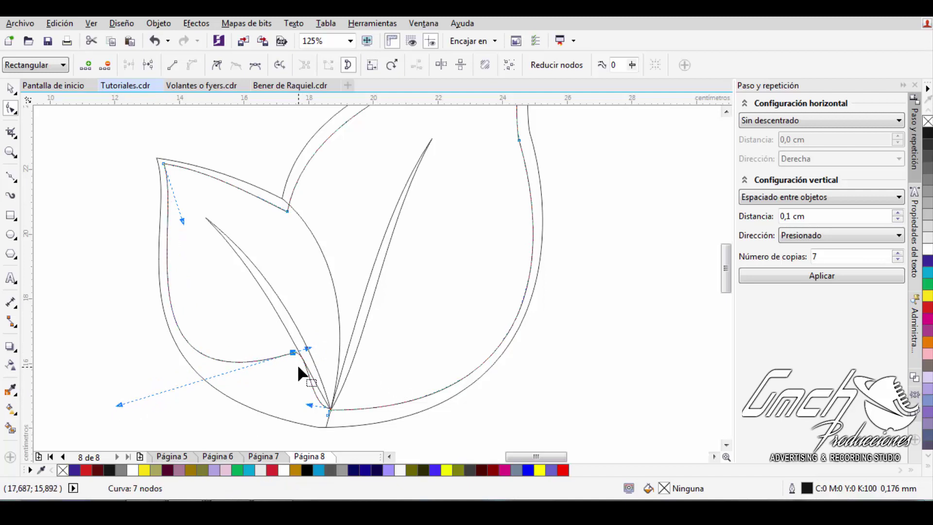
{"action": "scroll", "coordinate": [327, 359], "scroll_direction": "up", "scroll_amount": 1}
Add a node near the base and round the join between the inner outline and vein.
{"action": "left_click", "coordinate": [327, 359]}
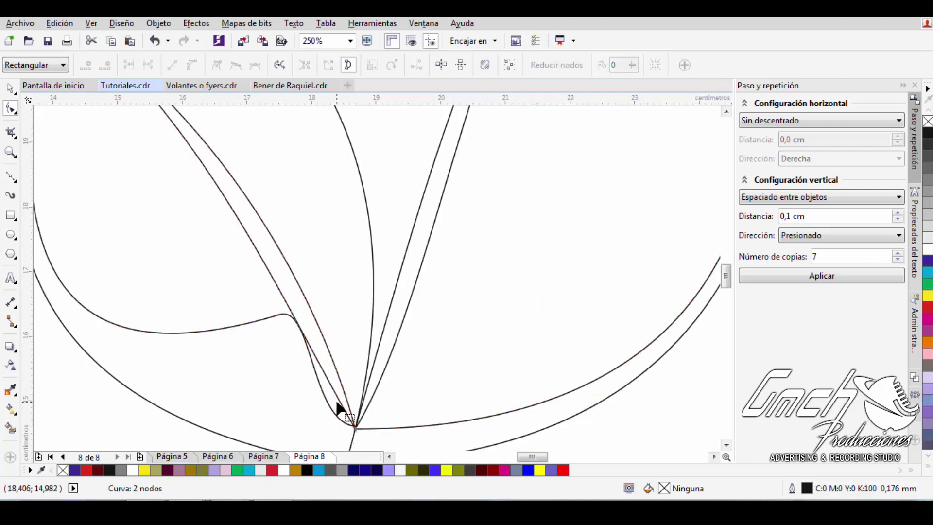
{"action": "left_click", "coordinate": [292, 314]}
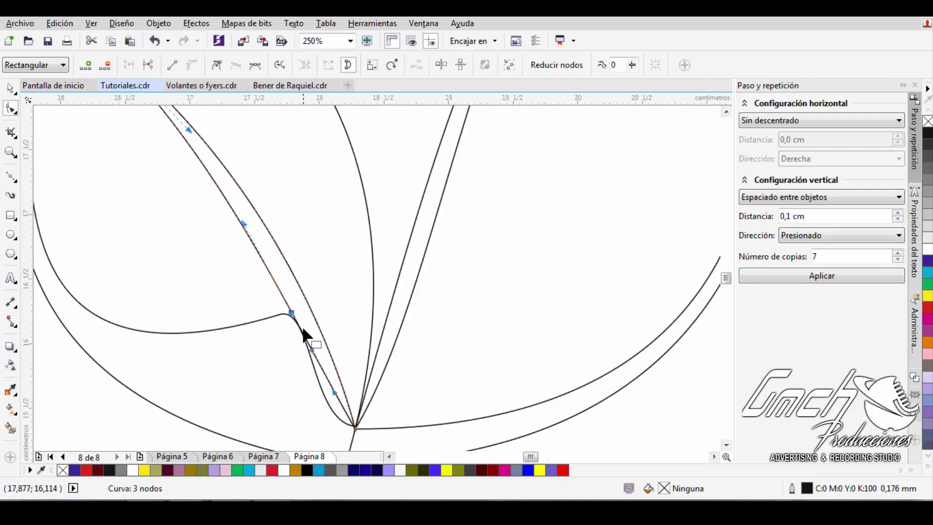
{"action": "scroll", "coordinate": [304, 335], "scroll_direction": "up", "scroll_amount": 2}
{"action": "scroll", "coordinate": [323, 381], "scroll_direction": "down", "scroll_amount": 3}
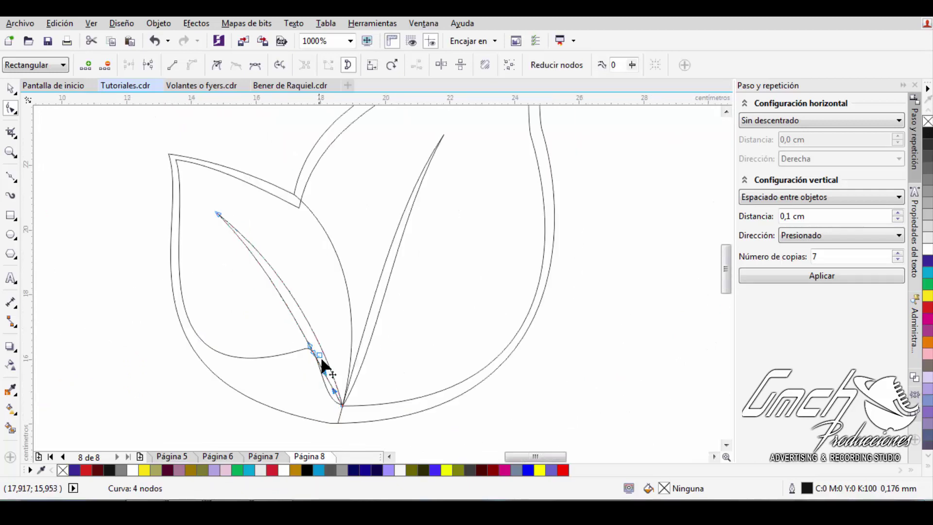
{"action": "scroll", "coordinate": [323, 381], "scroll_direction": "up", "scroll_amount": 1}
{"action": "left_click_drag", "start_coordinate": [323, 371], "coordinate": [302, 410]}
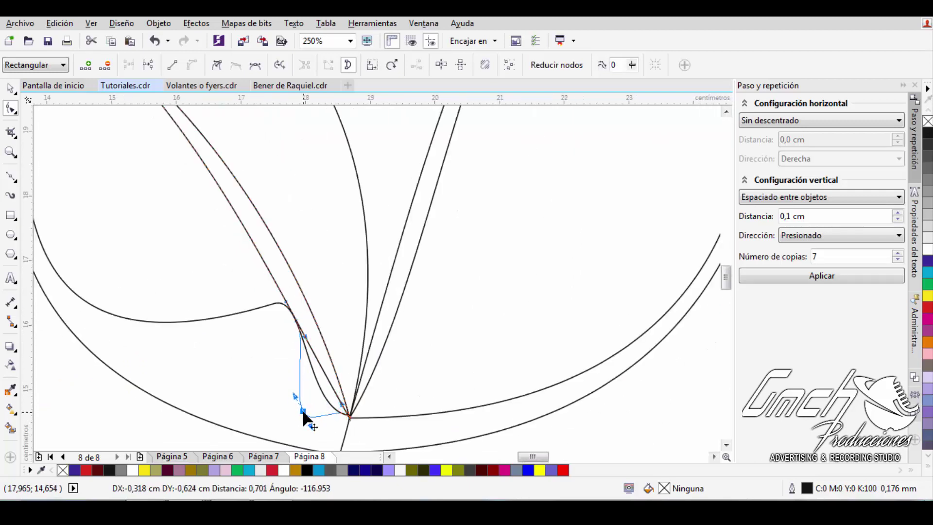
{"action": "scroll", "coordinate": [347, 415], "scroll_direction": "up", "scroll_amount": 2}
{"action": "double_click", "coordinate": [328, 401]}
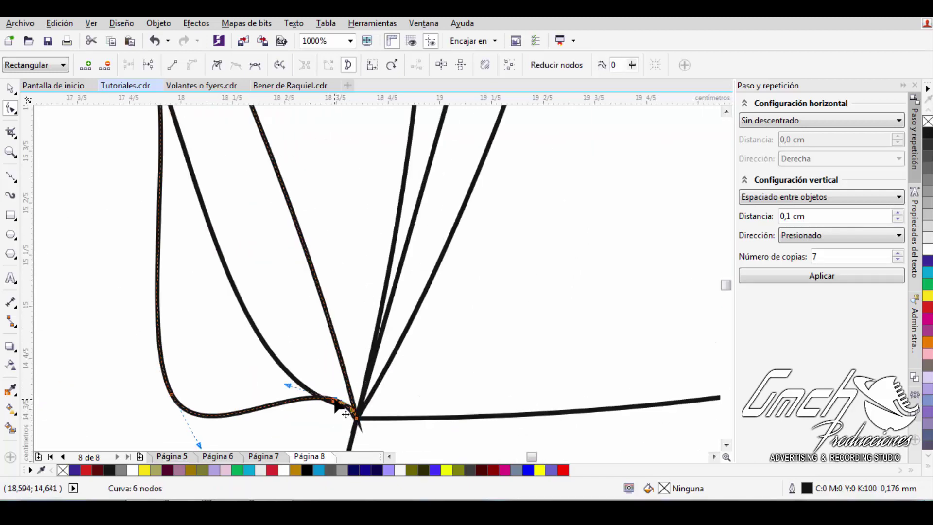
{"action": "left_click_drag", "start_coordinate": [328, 401], "coordinate": [321, 420]}
{"action": "scroll", "coordinate": [319, 419], "scroll_direction": "down", "scroll_amount": 2}
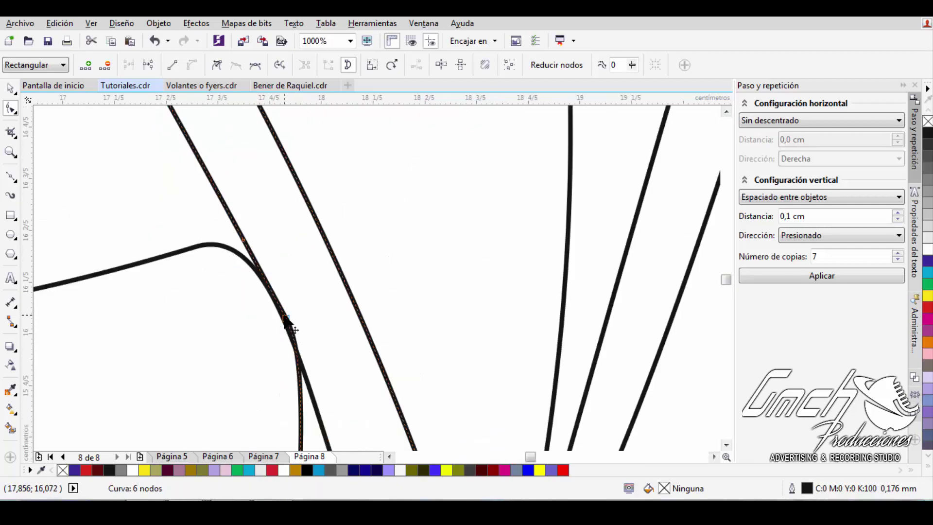
{"action": "left_click_drag", "start_coordinate": [269, 318], "coordinate": [286, 321]}
{"action": "scroll", "coordinate": [287, 324], "scroll_direction": "down", "scroll_amount": 1}
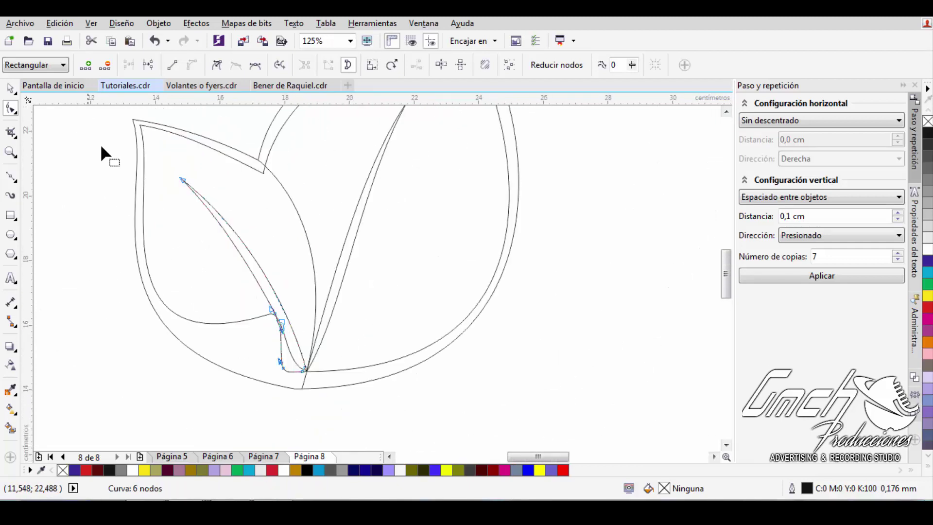
{"action": "key", "text": "space"}
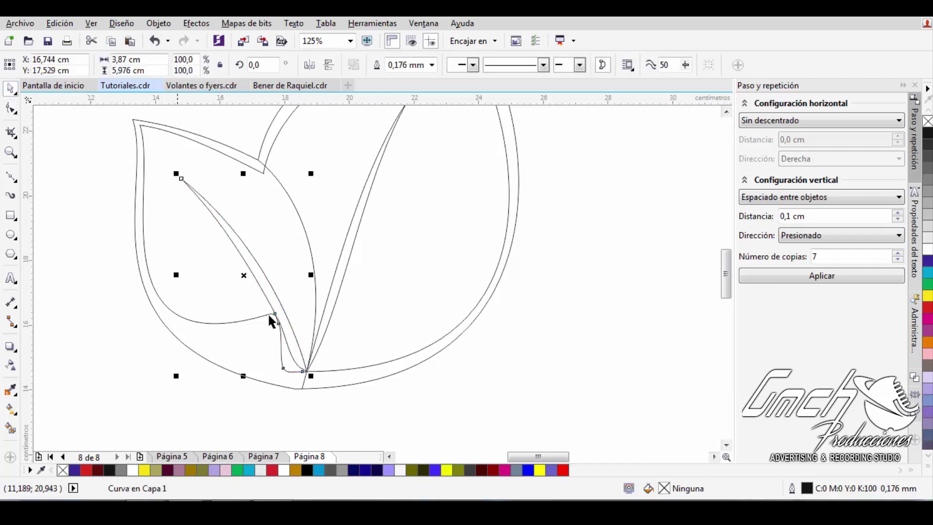
{"action": "left_click", "coordinate": [74, 201]}
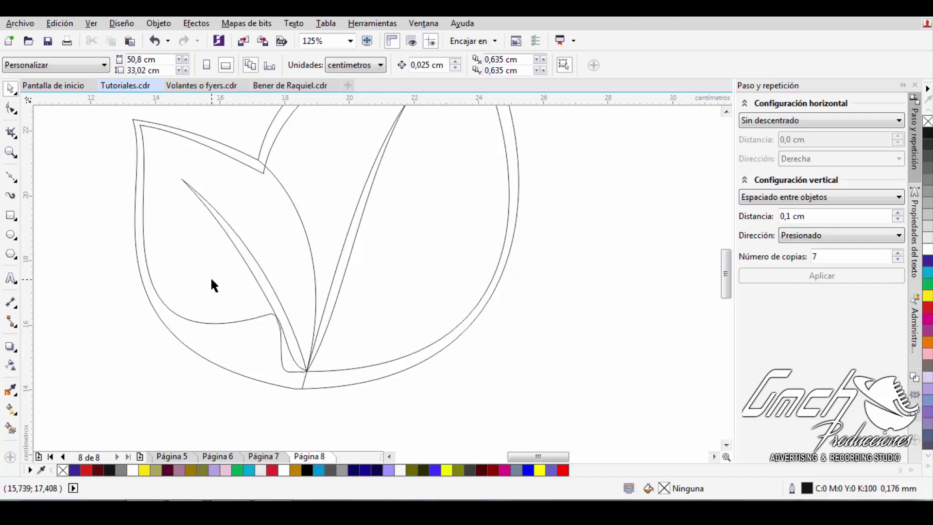
Add a node to the outer leaf curve and reshape its curvature.
{"action": "scroll", "coordinate": [342, 270], "scroll_direction": "down", "scroll_amount": 1}
{"action": "scroll", "coordinate": [342, 270], "scroll_direction": "up", "scroll_amount": 1}
{"action": "left_click", "coordinate": [263, 392]}
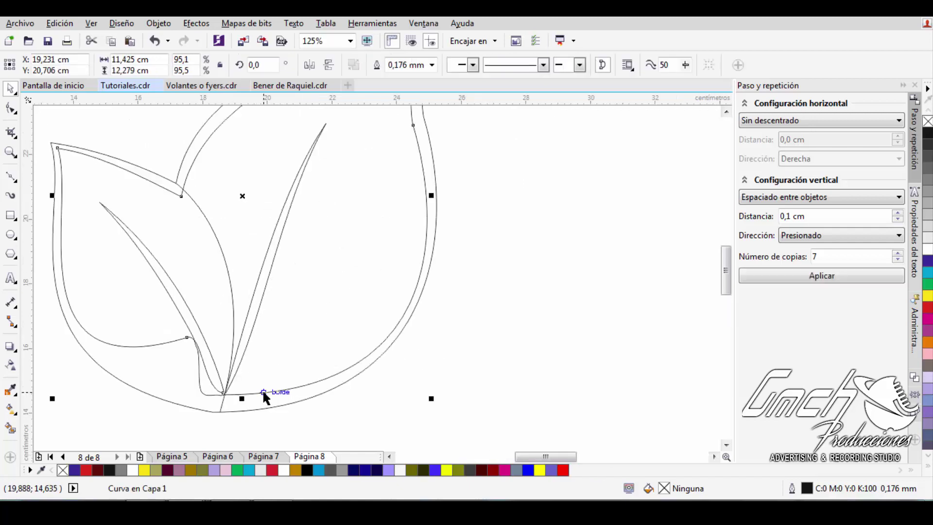
{"action": "left_click", "coordinate": [14, 110]}
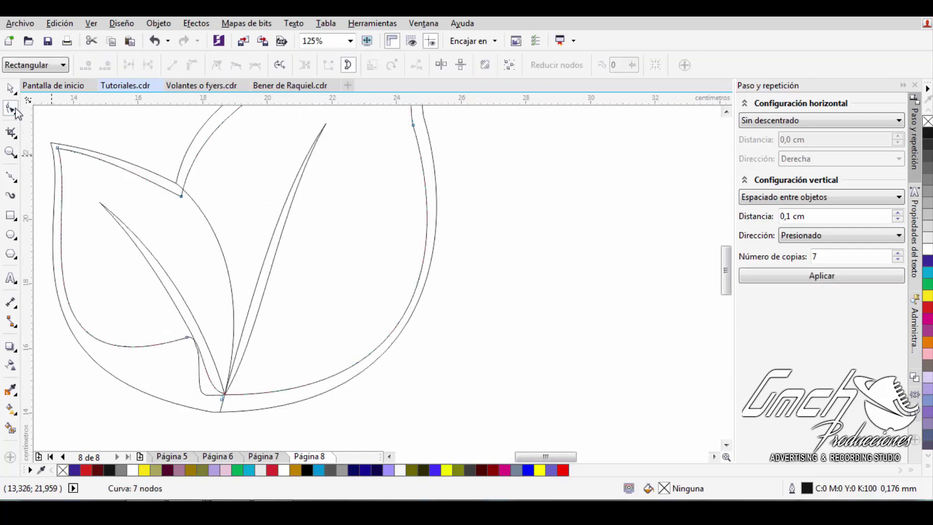
{"action": "double_click", "coordinate": [308, 386]}
{"action": "left_click_drag", "start_coordinate": [308, 388], "coordinate": [264, 306]}
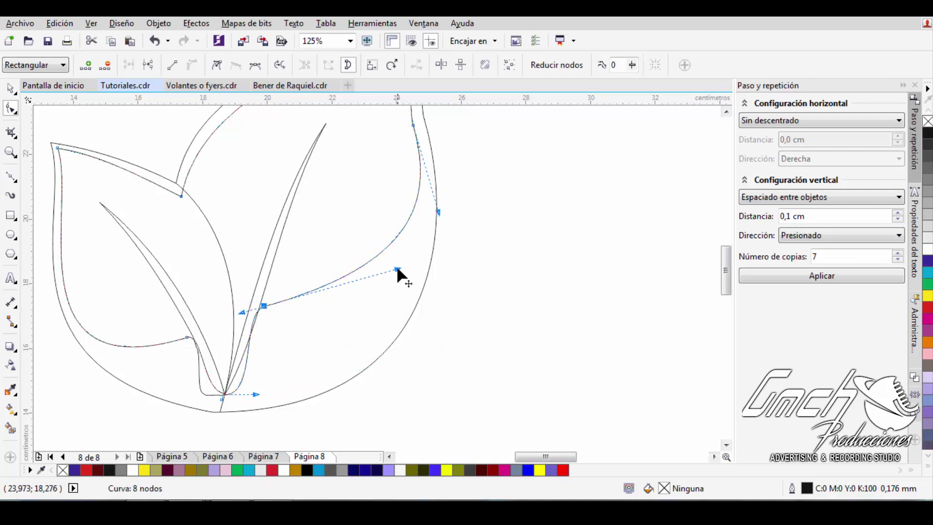
{"action": "left_click_drag", "start_coordinate": [396, 267], "coordinate": [448, 356]}
{"action": "scroll", "coordinate": [384, 318], "scroll_direction": "down", "scroll_amount": 1}
{"action": "key", "text": "Escape"}
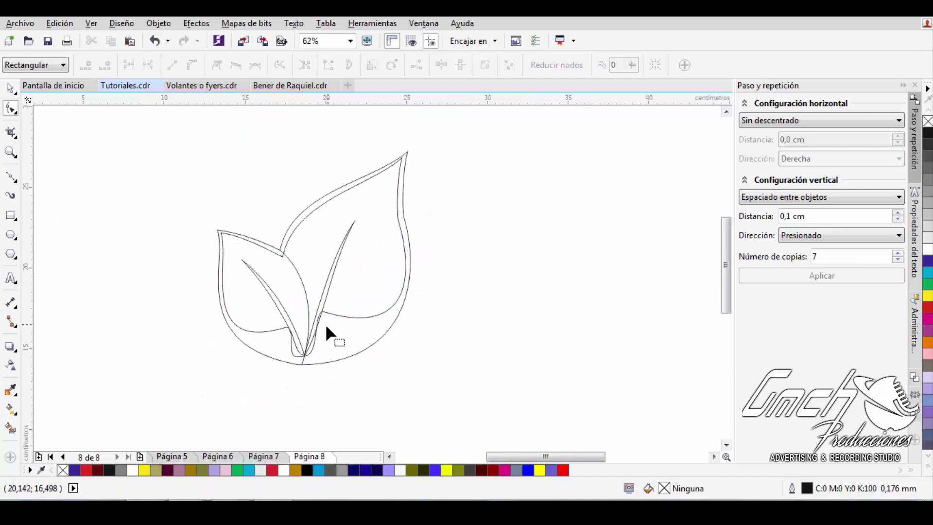
{"action": "scroll", "coordinate": [300, 351], "scroll_direction": "up", "scroll_amount": 1}
{"action": "scroll", "coordinate": [312, 362], "scroll_direction": "up", "scroll_amount": 1}
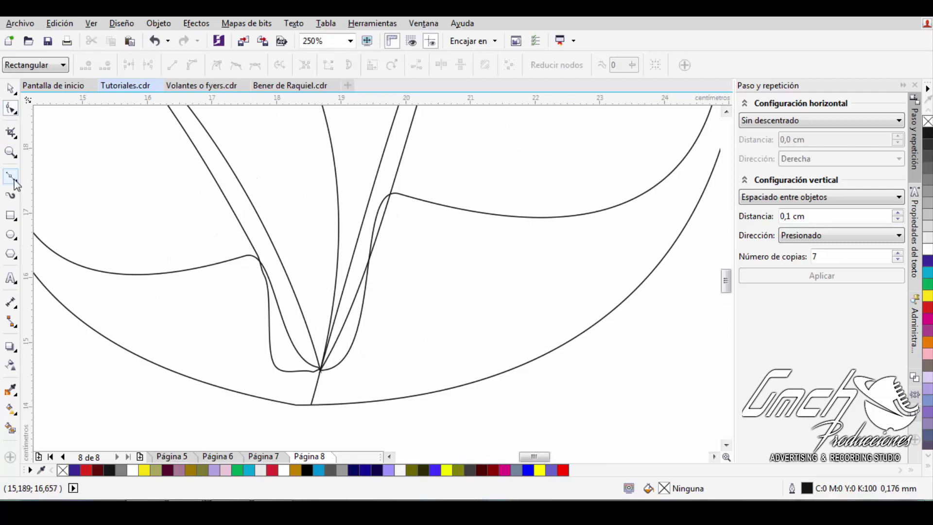
Reshape the S-shaped inner curve so it bends down into the leaf base.
{"action": "left_click", "coordinate": [360, 322]}
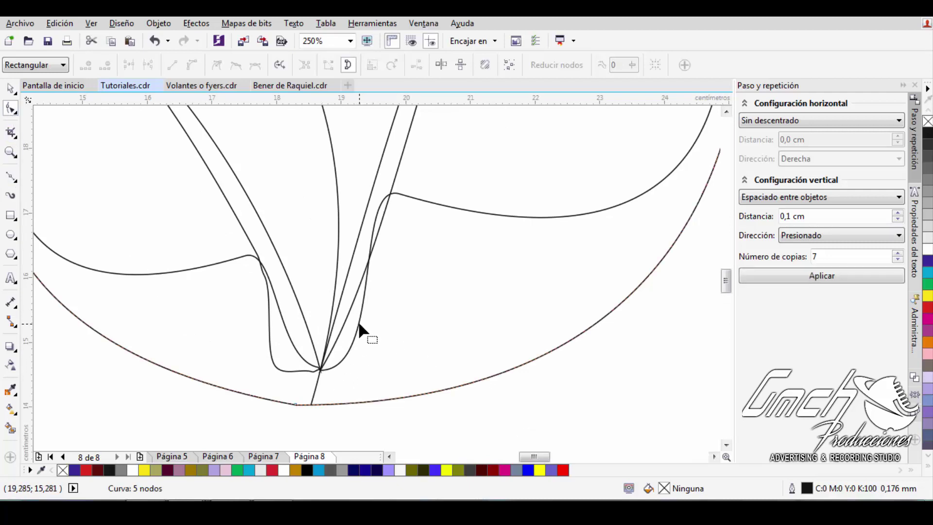
{"action": "left_click", "coordinate": [371, 236]}
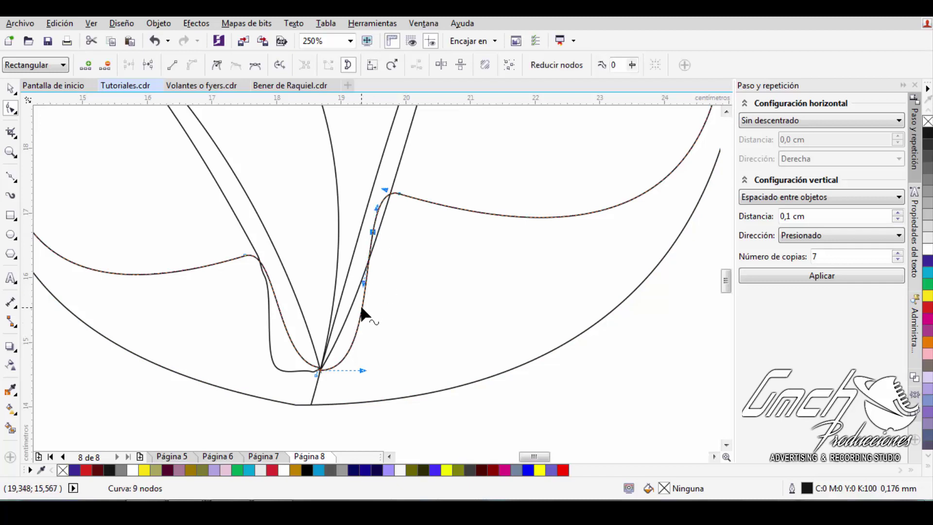
{"action": "left_click_drag", "start_coordinate": [363, 311], "coordinate": [348, 307]}
{"action": "mouse_move", "coordinate": [323, 375]}
{"action": "left_mouse_down"}
{"action": "mouse_move", "coordinate": [322, 364]}
{"action": "mouse_move", "coordinate": [333, 378]}
{"action": "mouse_move", "coordinate": [330, 339]}
{"action": "left_mouse_up"}
{"action": "scroll", "coordinate": [333, 347], "scroll_direction": "up", "scroll_amount": 1}
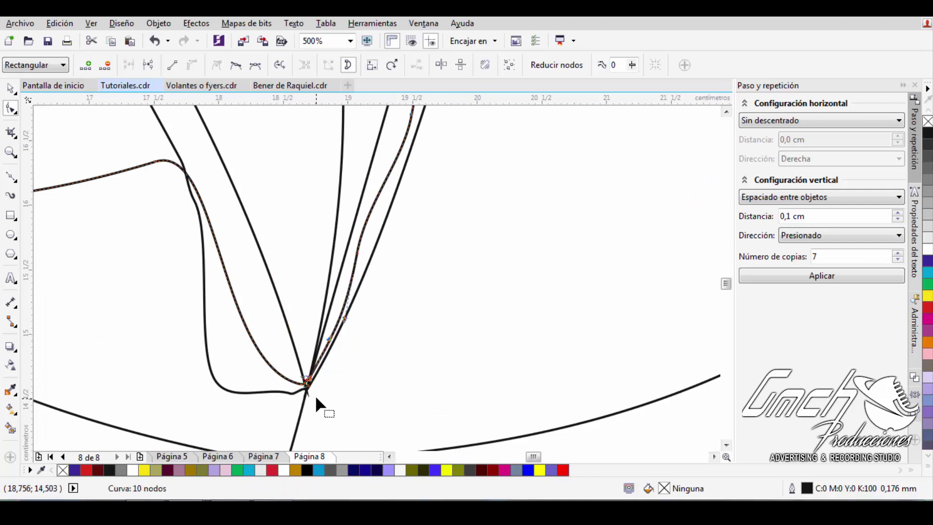
{"action": "scroll", "coordinate": [315, 395], "scroll_direction": "down", "scroll_amount": 1}
{"action": "scroll", "coordinate": [351, 364], "scroll_direction": "down", "scroll_amount": 1}
{"action": "left_click", "coordinate": [11, 89]}
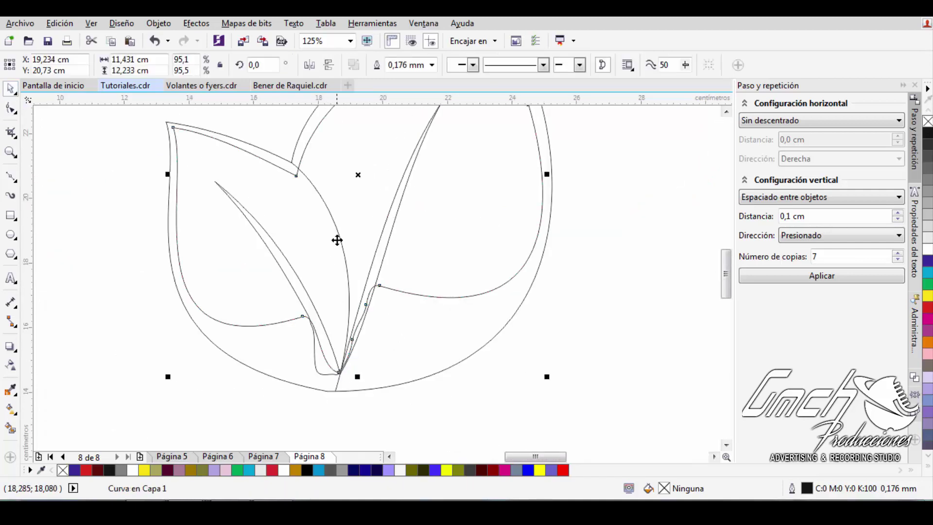
{"action": "scroll", "coordinate": [337, 240], "scroll_direction": "down", "scroll_amount": 2}
{"action": "scroll", "coordinate": [425, 200], "scroll_direction": "up", "scroll_amount": 1}
{"action": "left_click", "coordinate": [325, 261]}
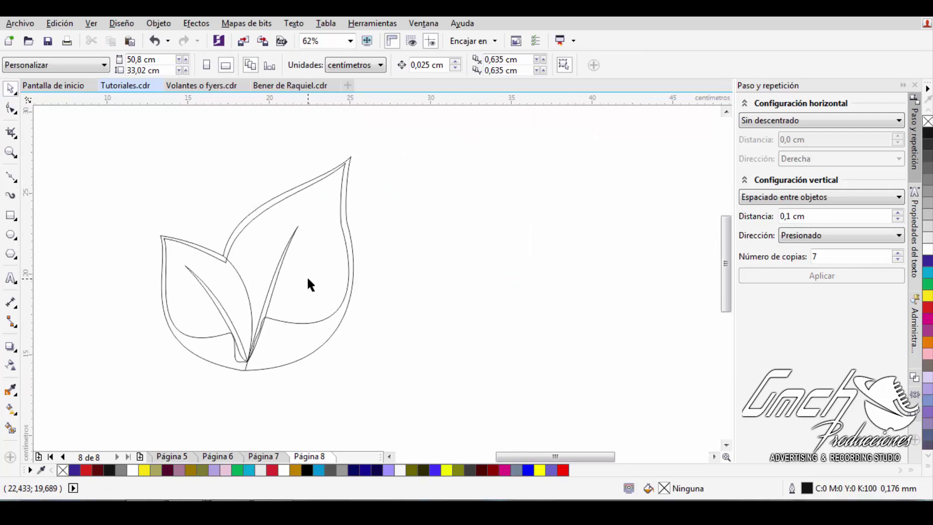
Weld the left inner leaf curve and the outer leaf outline into one curve.
{"action": "left_click", "coordinate": [217, 362]}
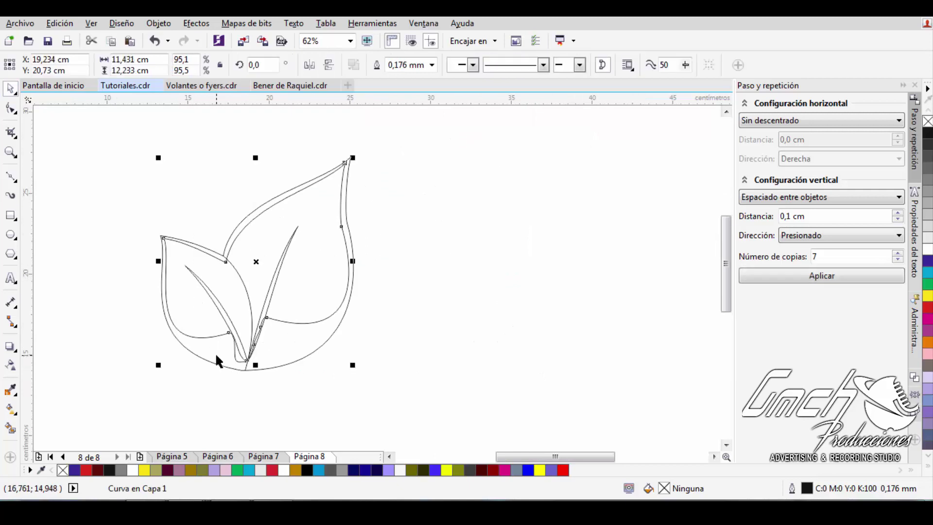
{"action": "left_click", "coordinate": [217, 361], "text": "shift"}
{"action": "left_click", "coordinate": [415, 66]}
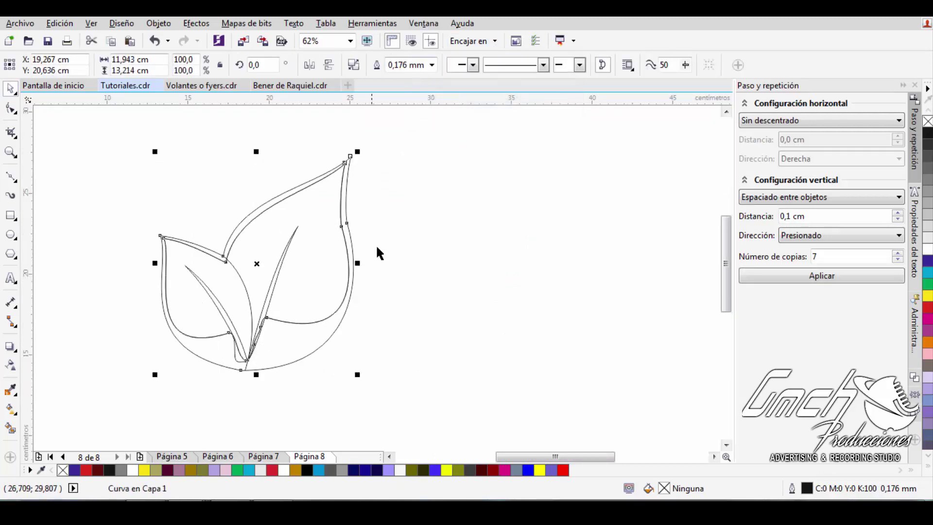
{"action": "left_click", "coordinate": [377, 248]}
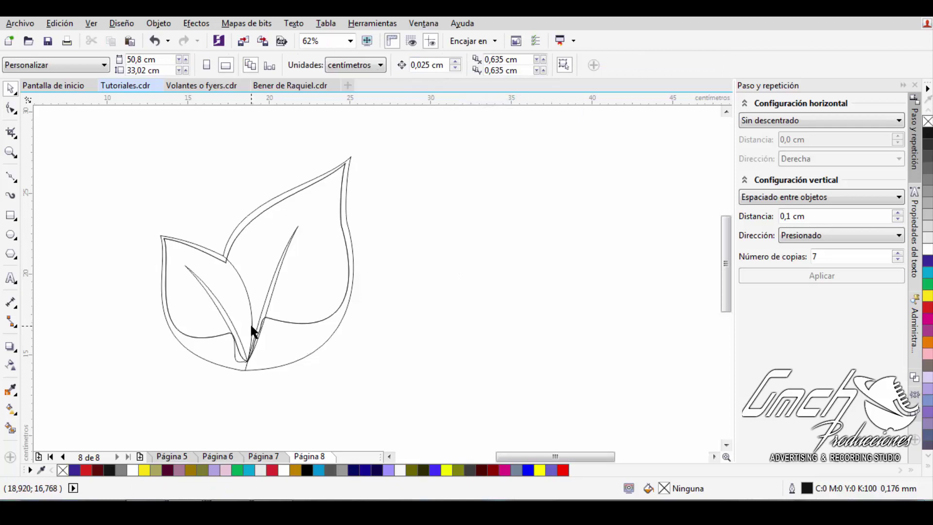
{"action": "scroll", "coordinate": [232, 323], "scroll_direction": "up", "scroll_amount": 3}
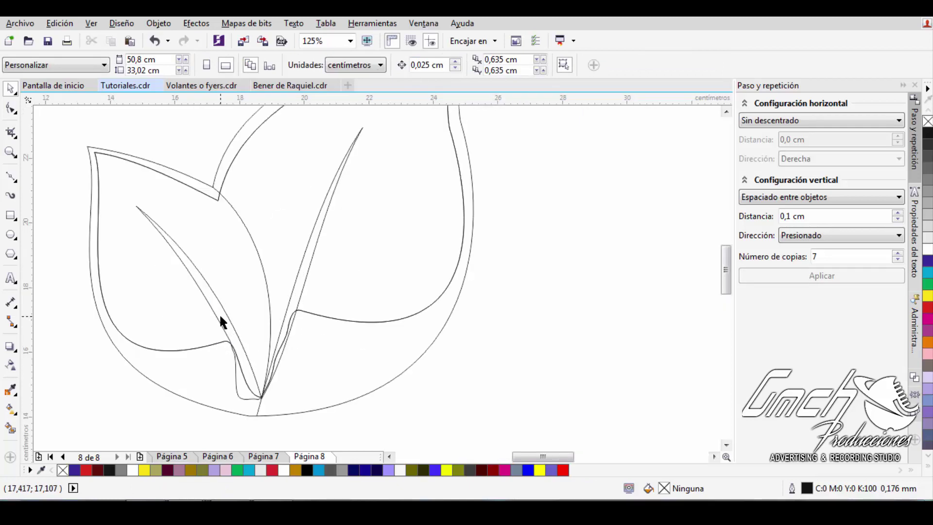
{"action": "left_click", "coordinate": [220, 314]}
{"action": "left_click", "coordinate": [187, 377], "text": "shift"}
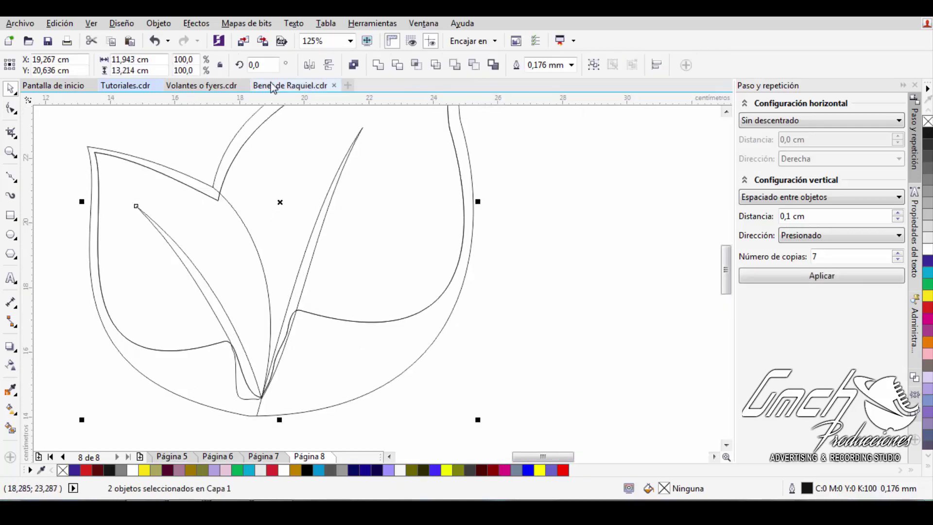
{"action": "left_click", "coordinate": [381, 67]}
{"action": "left_click", "coordinate": [308, 260]}
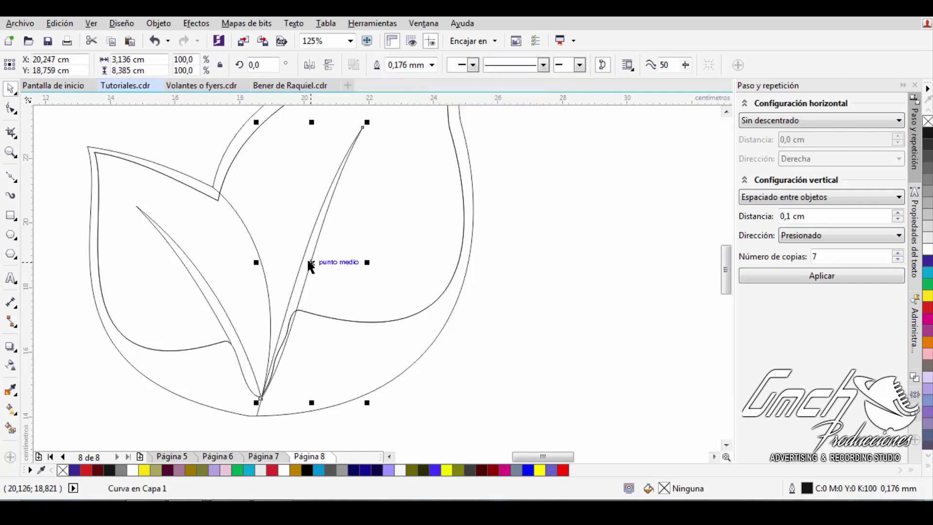
{"action": "left_click", "coordinate": [393, 361], "text": "shift"}
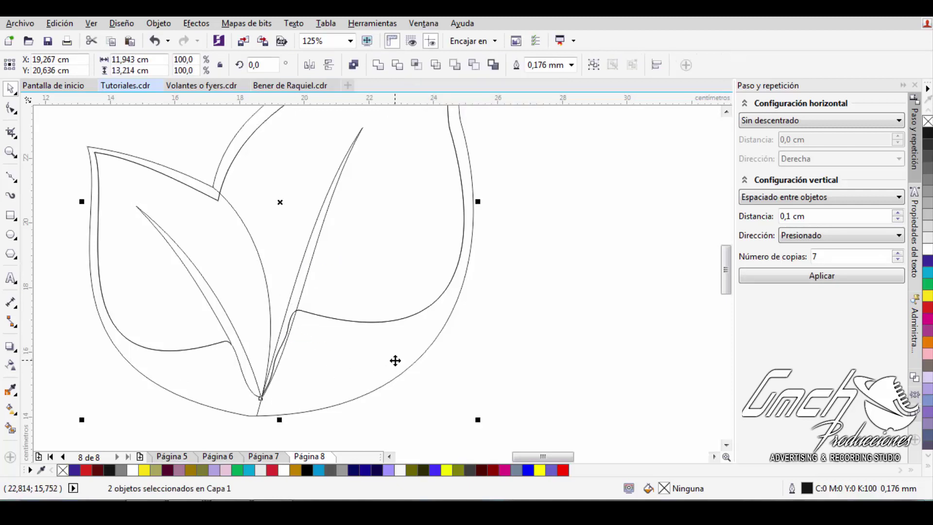
Trim the vein shape out of the leaf outline.
{"action": "left_click", "coordinate": [394, 67]}
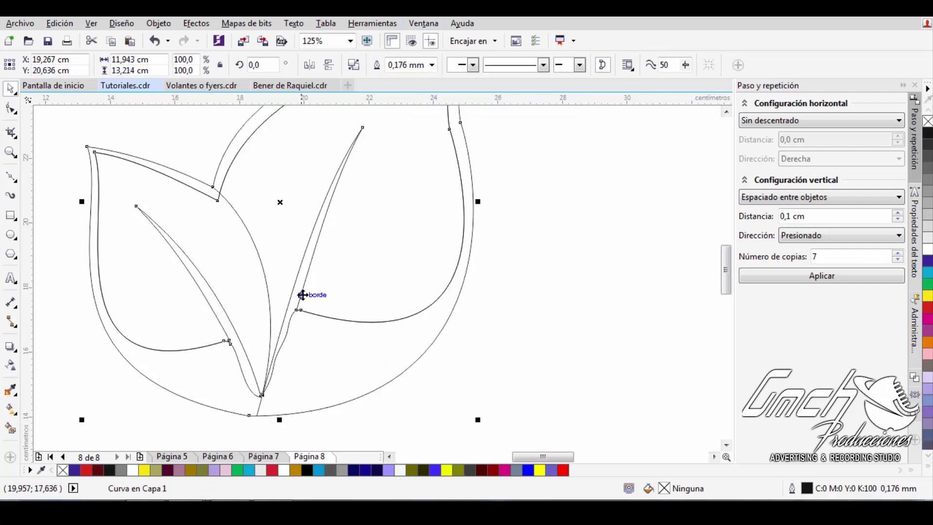
{"action": "left_click", "coordinate": [468, 342]}
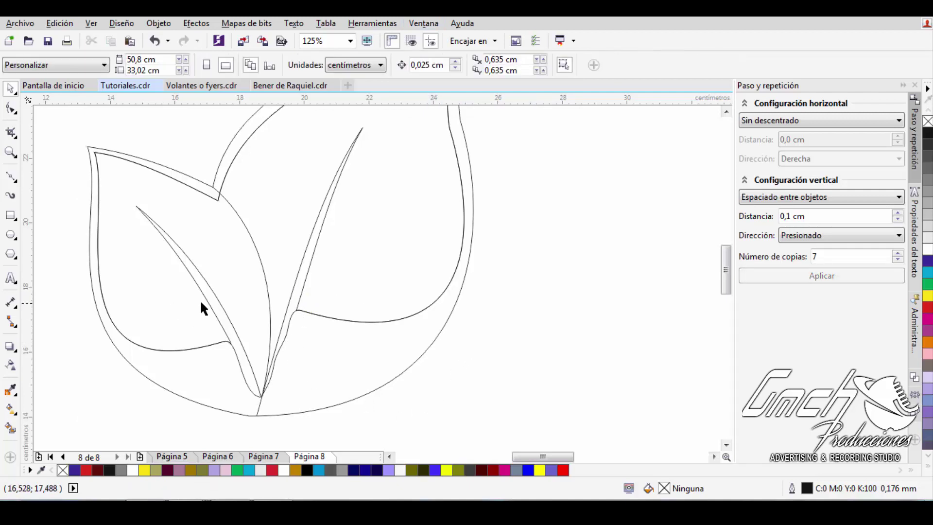
{"action": "scroll", "coordinate": [270, 367], "scroll_direction": "up", "scroll_amount": 1}
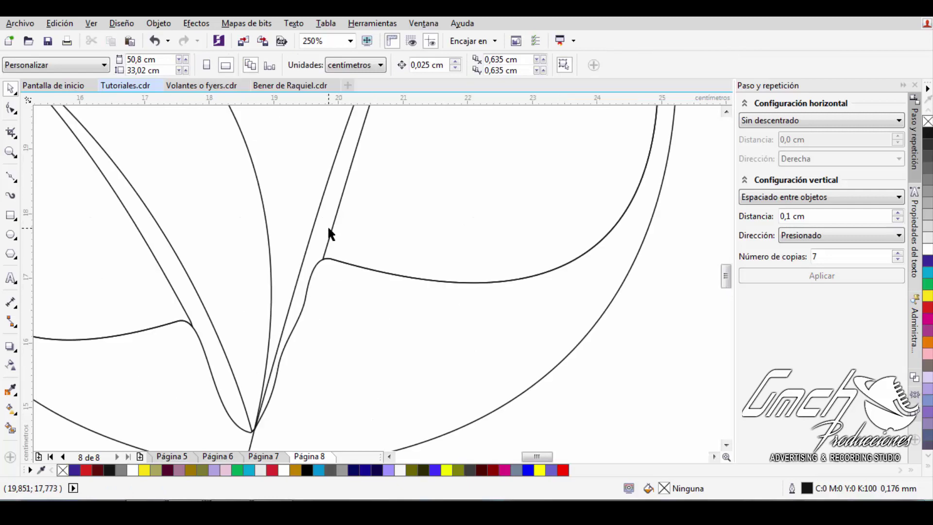
Fill the trimmed leaf outline olive green.
{"action": "left_click", "coordinate": [492, 411]}
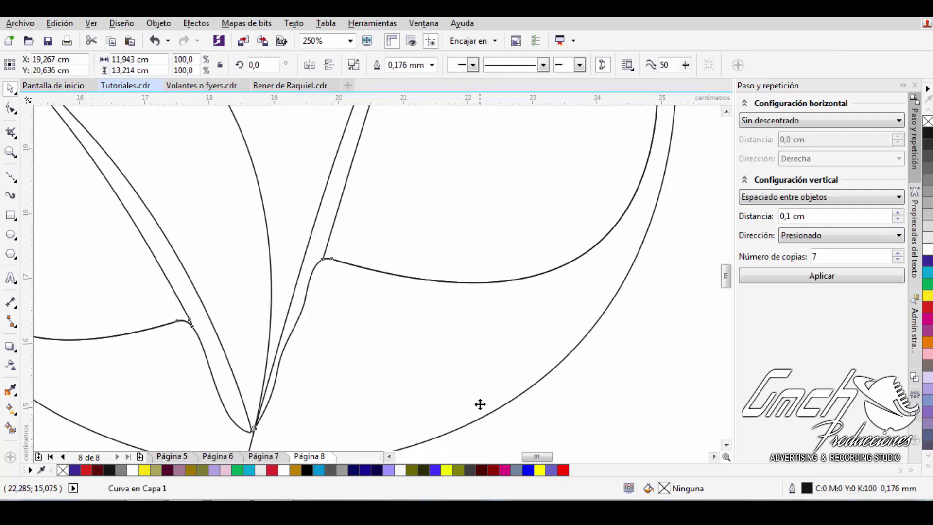
{"action": "left_click", "coordinate": [273, 471]}
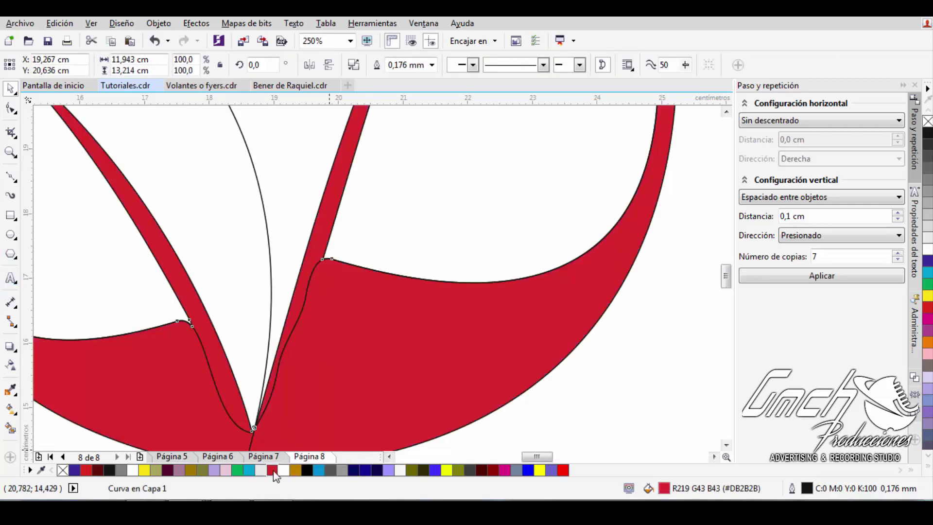
{"action": "left_click", "coordinate": [202, 470]}
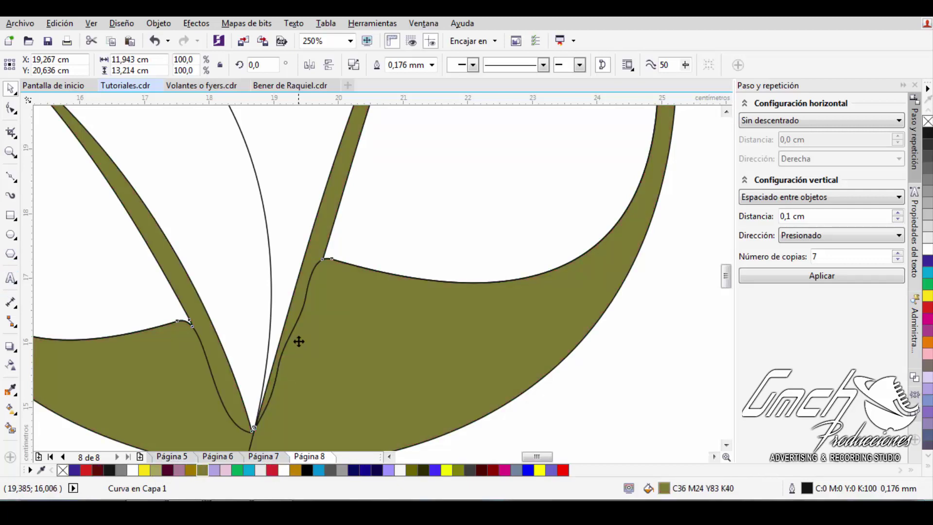
{"action": "scroll", "coordinate": [298, 339], "scroll_direction": "down", "scroll_amount": 3}
{"action": "scroll", "coordinate": [326, 354], "scroll_direction": "up", "scroll_amount": 1}
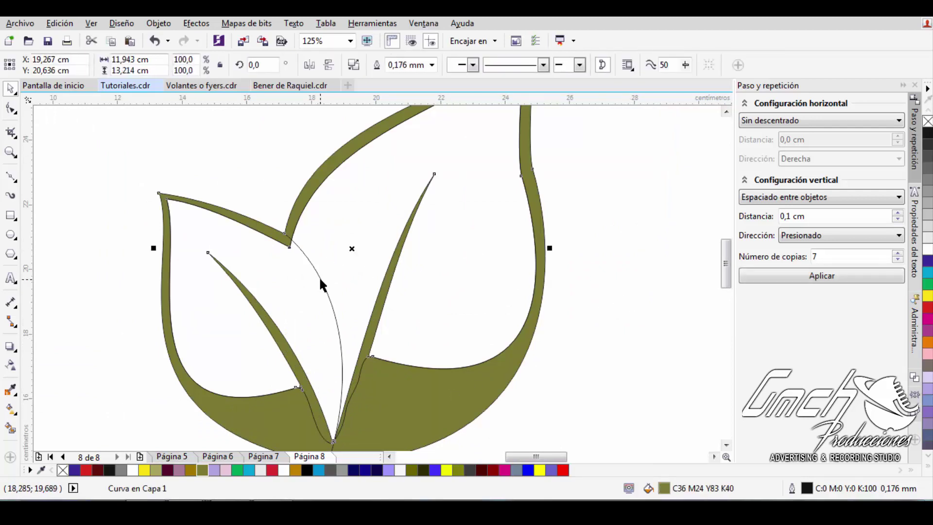
{"action": "left_click", "coordinate": [615, 235]}
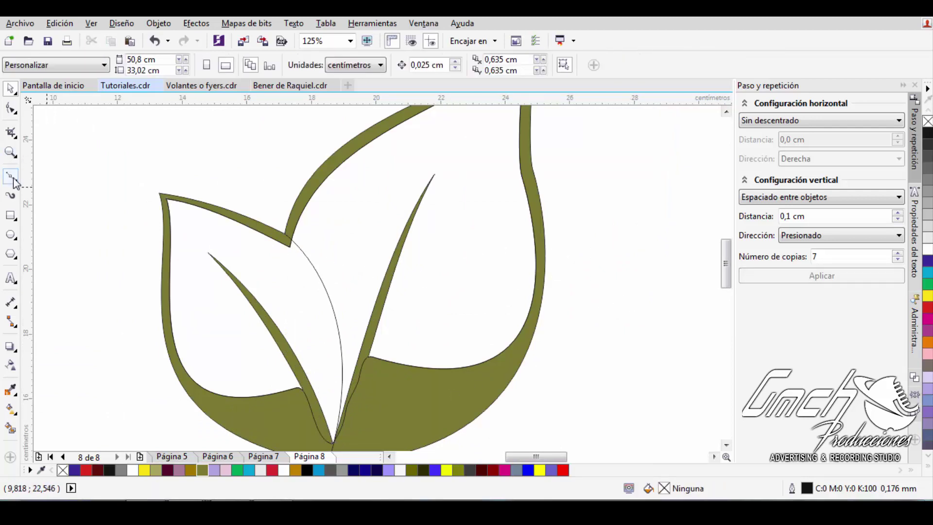
Draw a Bezier divider curve from the leaf's node down to the base.
{"action": "left_click", "coordinate": [11, 176]}
{"action": "left_click", "coordinate": [285, 241]}
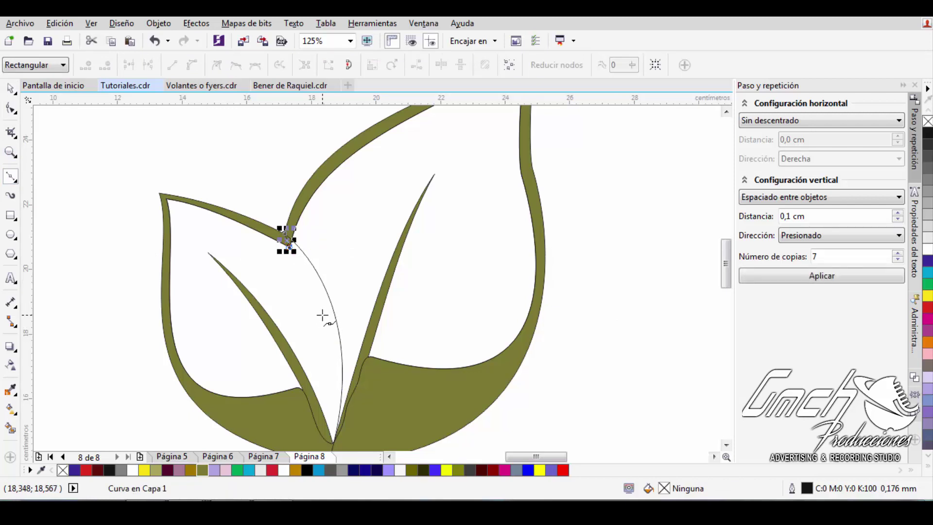
{"action": "left_click", "coordinate": [325, 365]}
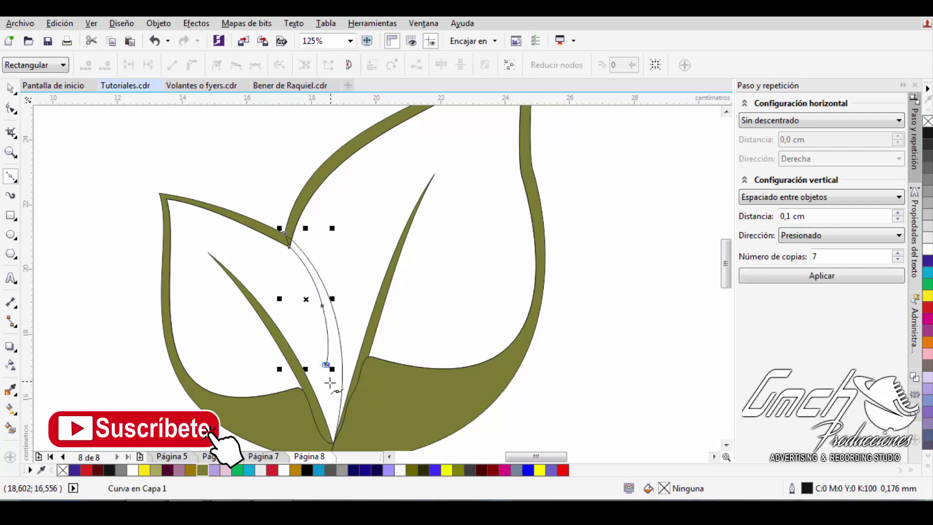
{"action": "left_click", "coordinate": [324, 382]}
{"action": "left_click", "coordinate": [341, 397]}
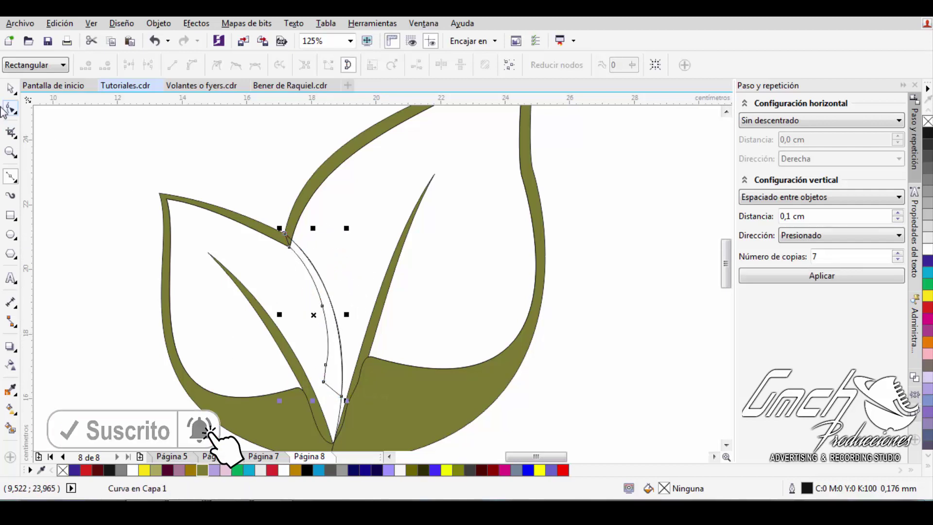
Weld the divider curve into the large olive leaf shape.
{"action": "left_click", "coordinate": [10, 89]}
{"action": "left_click", "coordinate": [340, 413]}
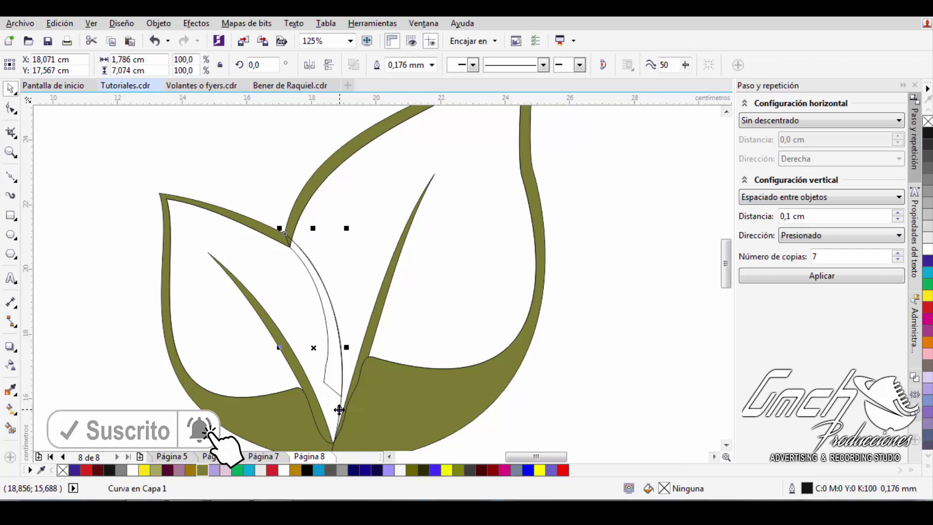
{"action": "key", "text": "Escape"}
{"action": "left_click", "coordinate": [308, 260]}
{"action": "left_click", "coordinate": [319, 174], "text": "shift"}
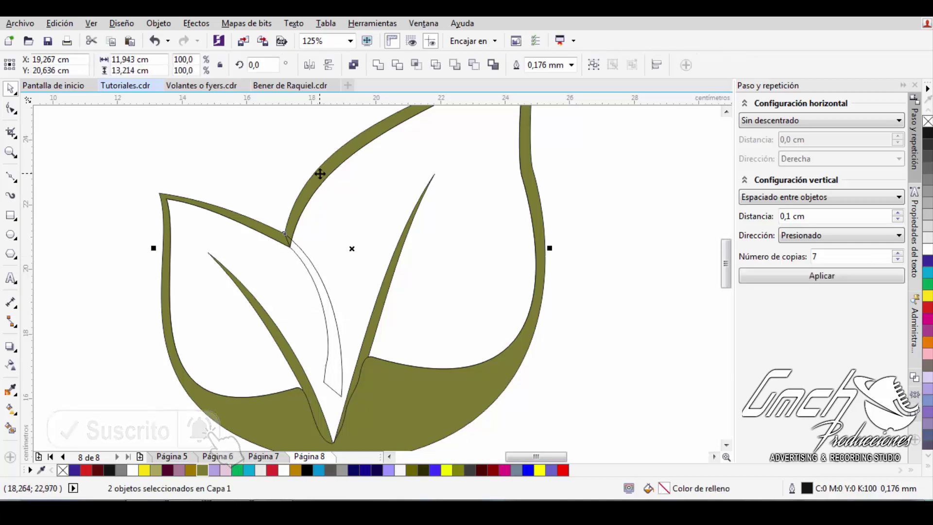
{"action": "key", "text": "ctrl+l"}
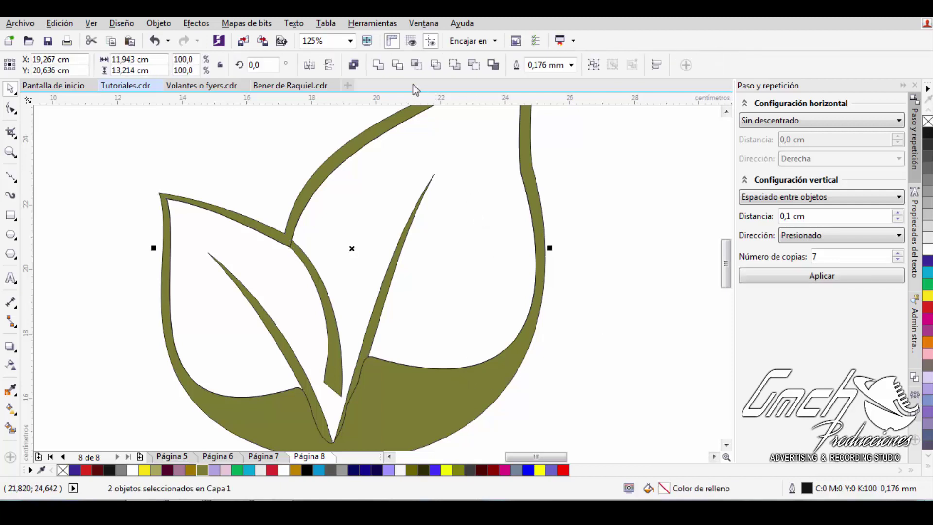
{"action": "left_click", "coordinate": [590, 192]}
{"action": "scroll", "coordinate": [591, 192], "scroll_direction": "down", "scroll_amount": 2}
Set the outline width of both leaf shapes to Ninguna, then select the solid leaf.
{"action": "scroll", "coordinate": [337, 249], "scroll_direction": "up", "scroll_amount": 1}
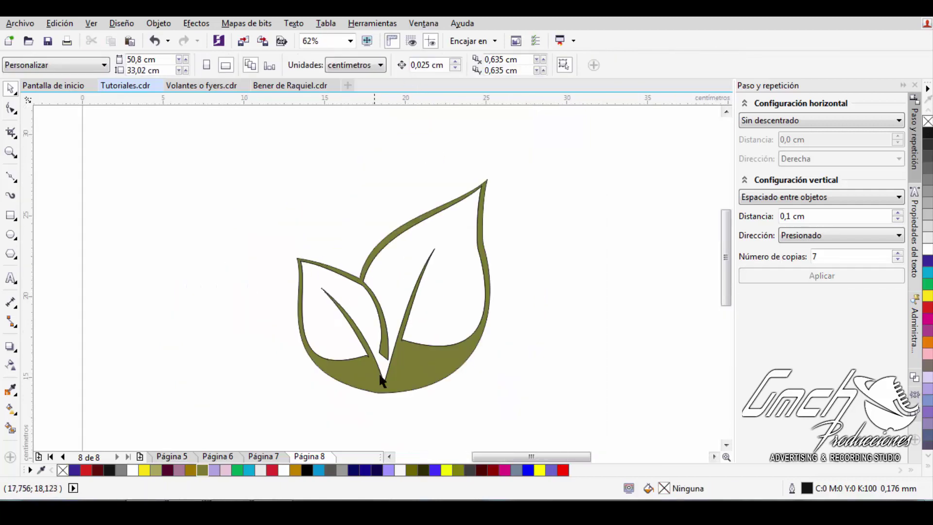
{"action": "scroll", "coordinate": [406, 367], "scroll_direction": "up", "scroll_amount": 1}
{"action": "scroll", "coordinate": [407, 367], "scroll_direction": "down", "scroll_amount": 1}
{"action": "scroll", "coordinate": [225, 170], "scroll_direction": "down", "scroll_amount": 1}
{"action": "key", "text": "ctrl+a"}
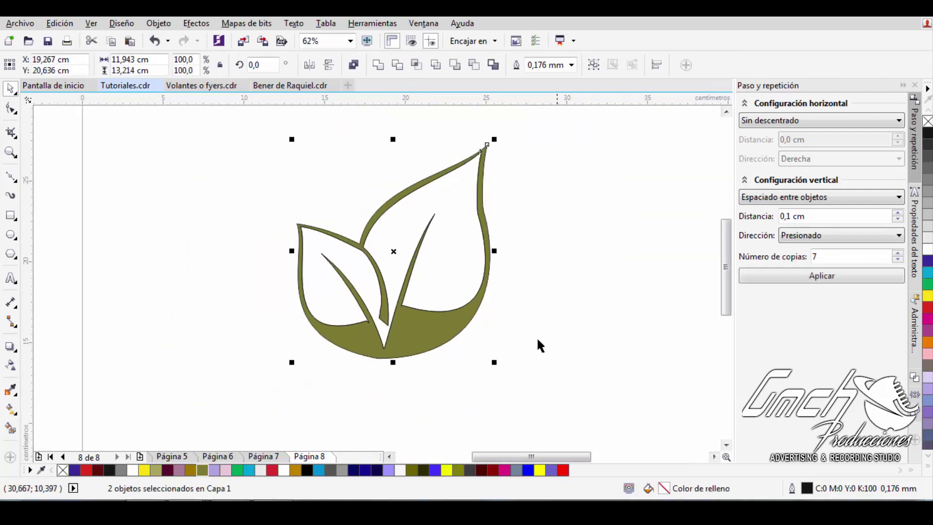
{"action": "left_click", "coordinate": [572, 65]}
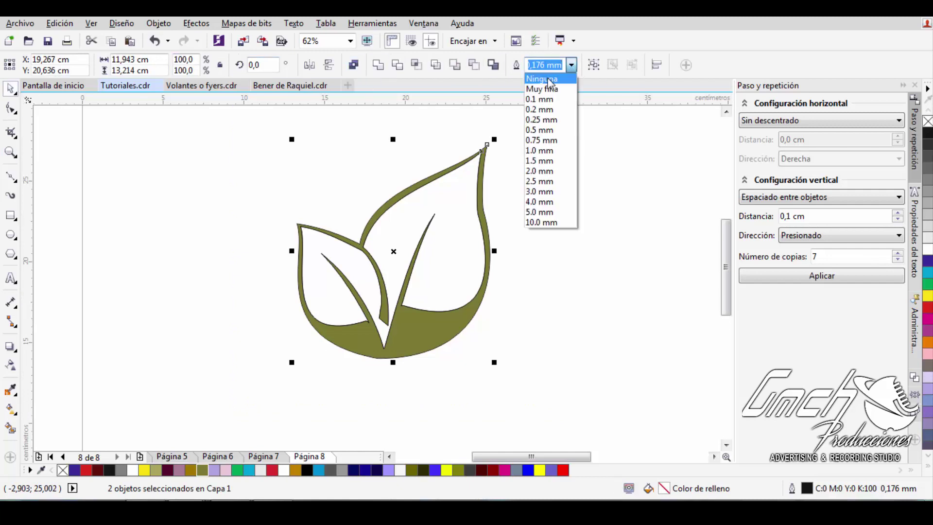
{"action": "left_click", "coordinate": [538, 76]}
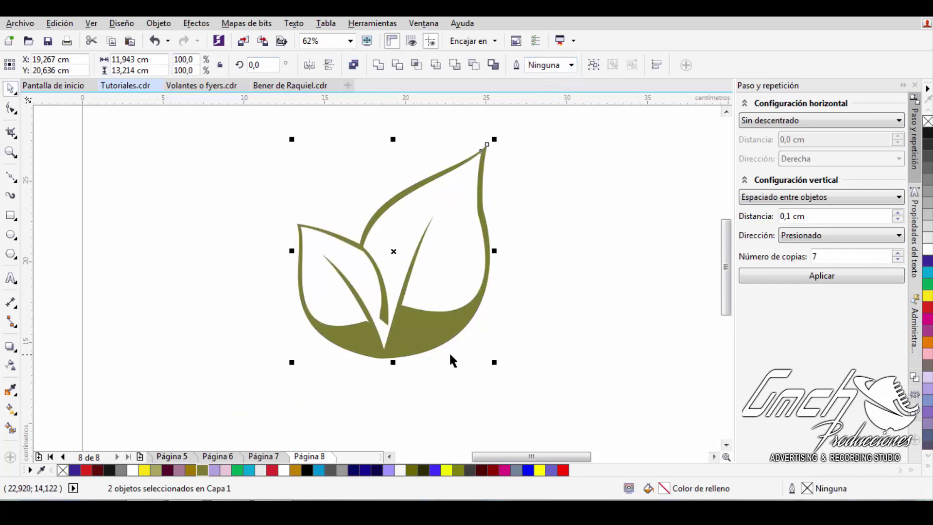
{"action": "left_click", "coordinate": [529, 296]}
{"action": "left_click", "coordinate": [421, 321]}
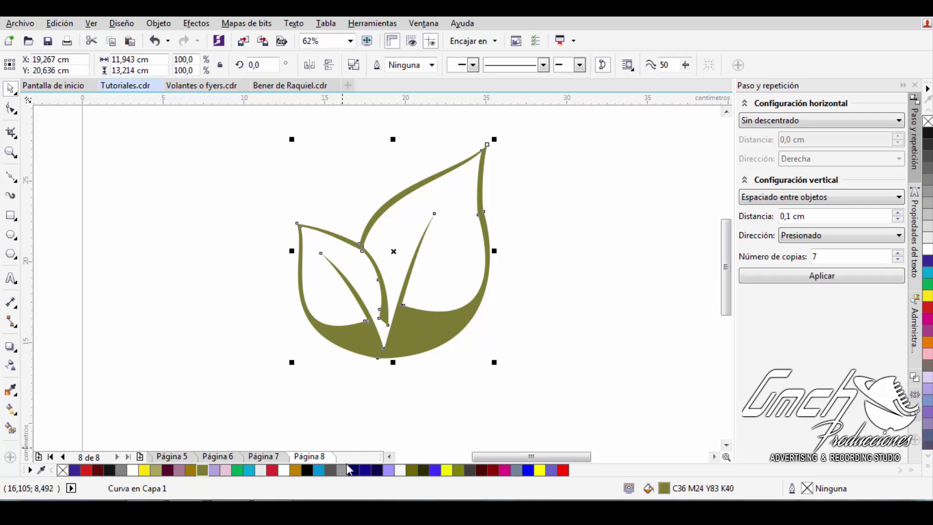
Give the solid leaf a dark green elliptical fountain fill with its light centre moved down toward the base.
{"action": "double_click", "coordinate": [664, 487]}
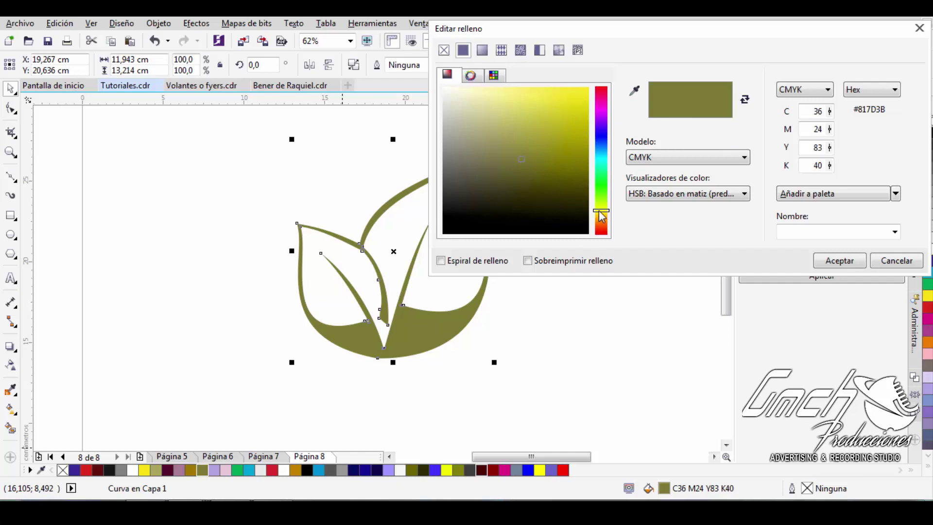
{"action": "left_click_drag", "start_coordinate": [601, 215], "coordinate": [607, 196]}
{"action": "left_click", "coordinate": [548, 126]}
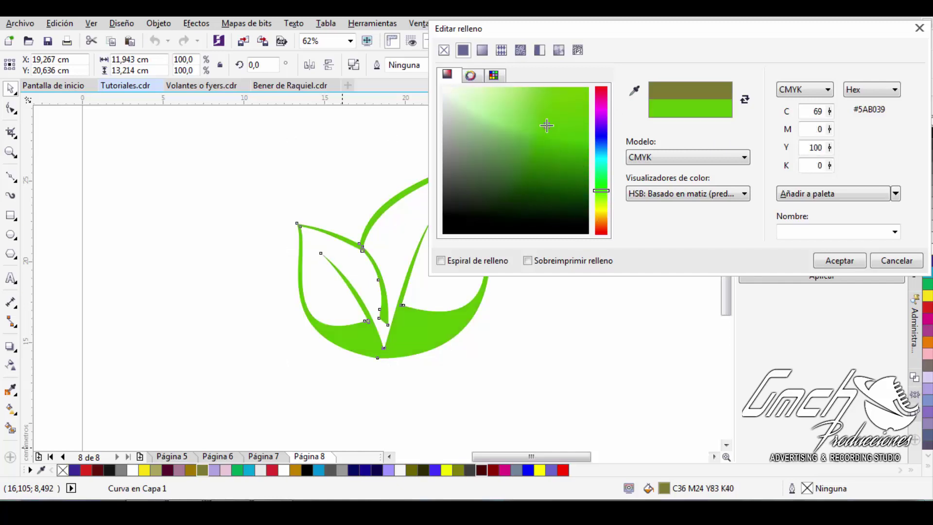
{"action": "left_click_drag", "start_coordinate": [543, 152], "coordinate": [583, 176]}
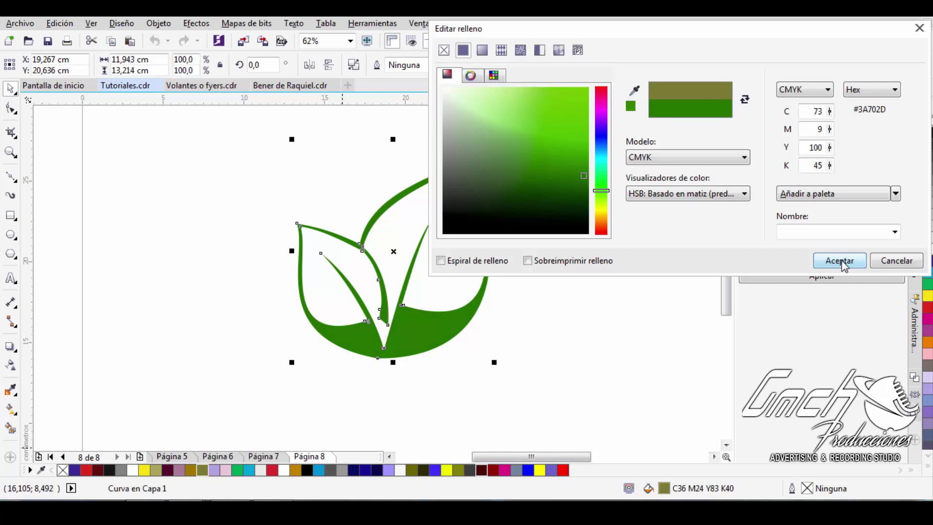
{"action": "left_click", "coordinate": [482, 50]}
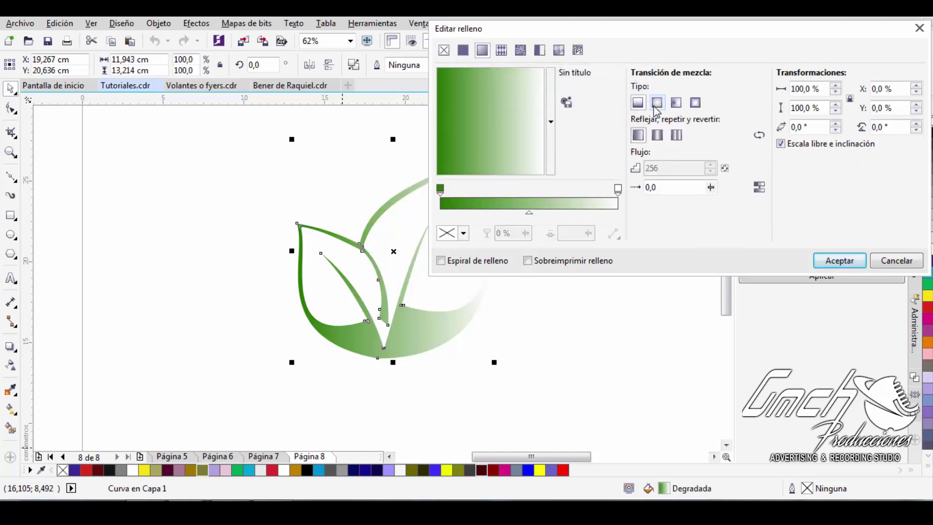
{"action": "left_click", "coordinate": [658, 102]}
{"action": "mouse_move", "coordinate": [481, 124]}
{"action": "left_mouse_down"}
{"action": "mouse_move", "coordinate": [506, 174]}
{"action": "mouse_move", "coordinate": [501, 183]}
{"action": "left_mouse_up"}
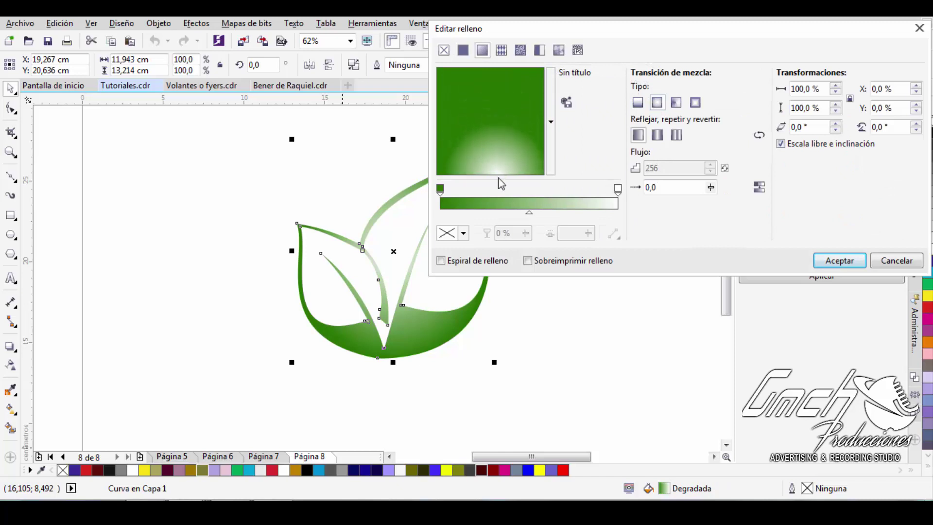
{"action": "left_click", "coordinate": [838, 263]}
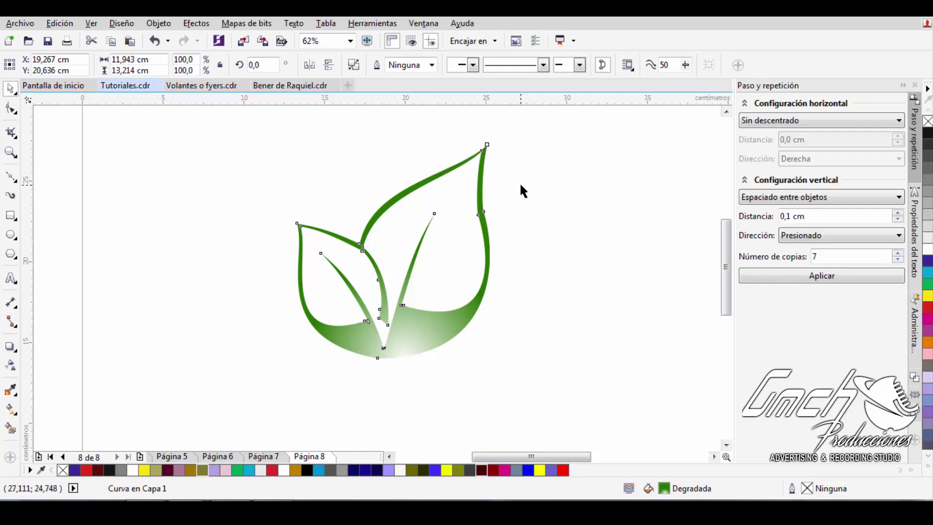
Fill the inner leaf shape with a pale cream-yellow colour.
{"action": "key", "text": "space"}
{"action": "left_click", "coordinate": [448, 228]}
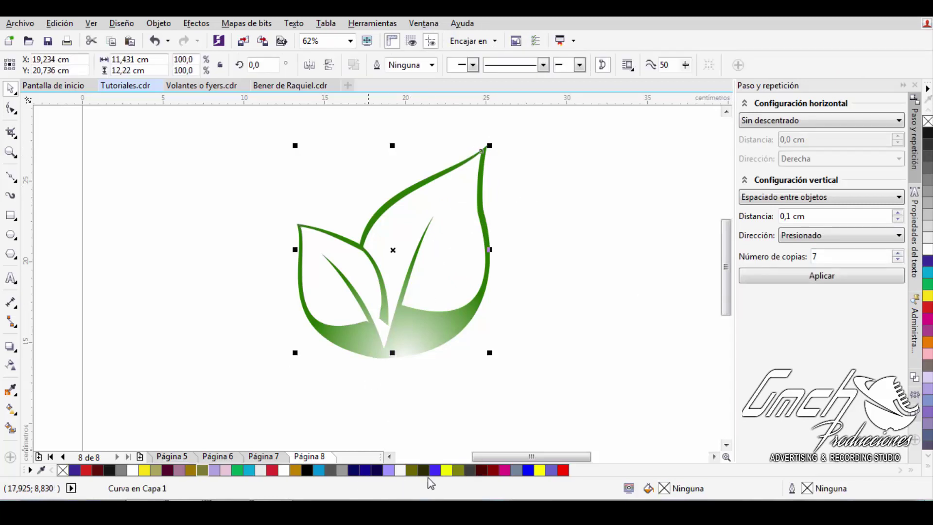
{"action": "left_click", "coordinate": [132, 471]}
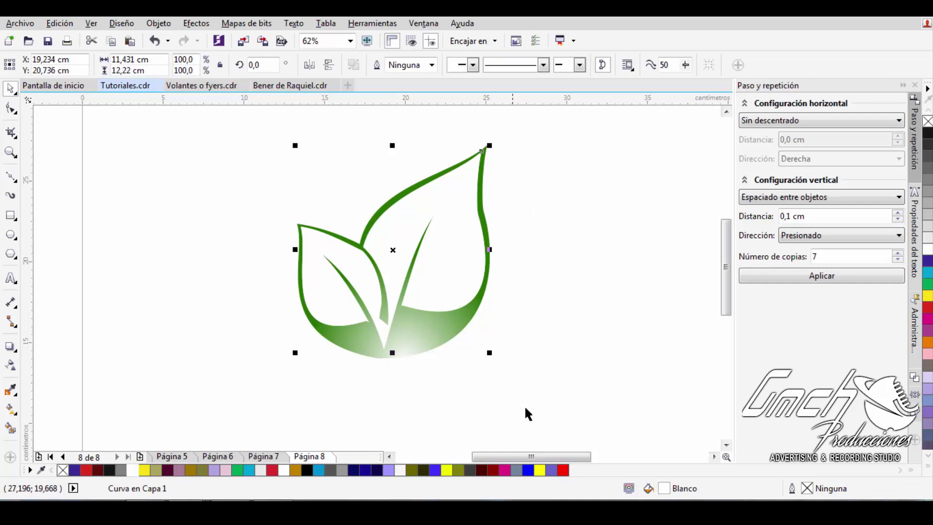
{"action": "double_click", "coordinate": [663, 489]}
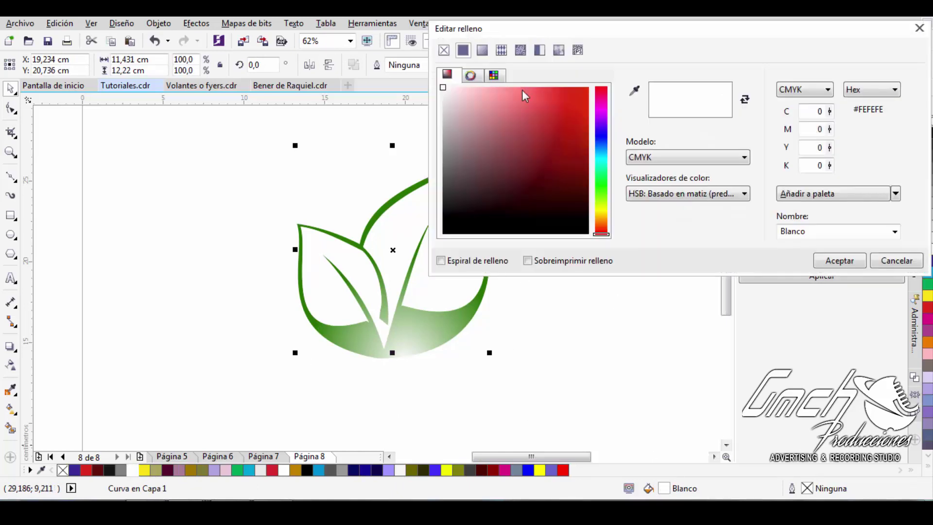
{"action": "left_click", "coordinate": [602, 165]}
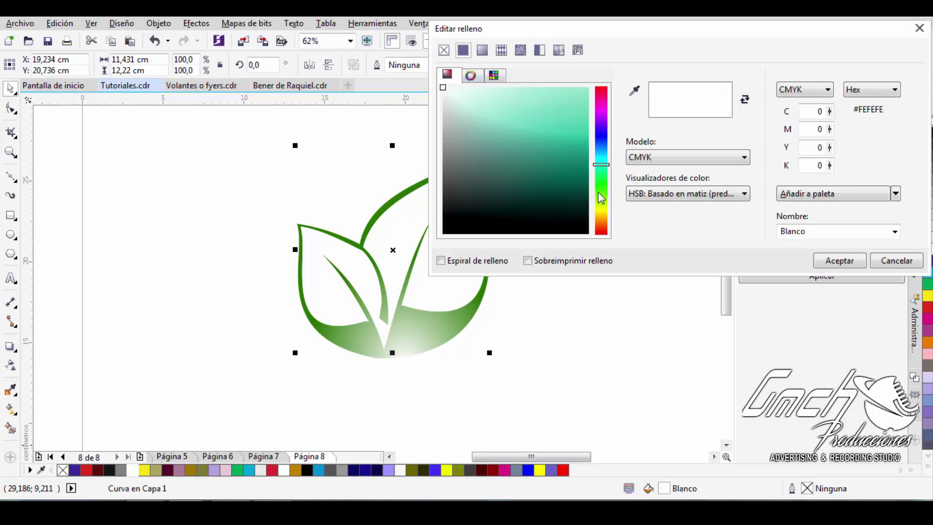
{"action": "left_click_drag", "start_coordinate": [600, 193], "coordinate": [602, 211]}
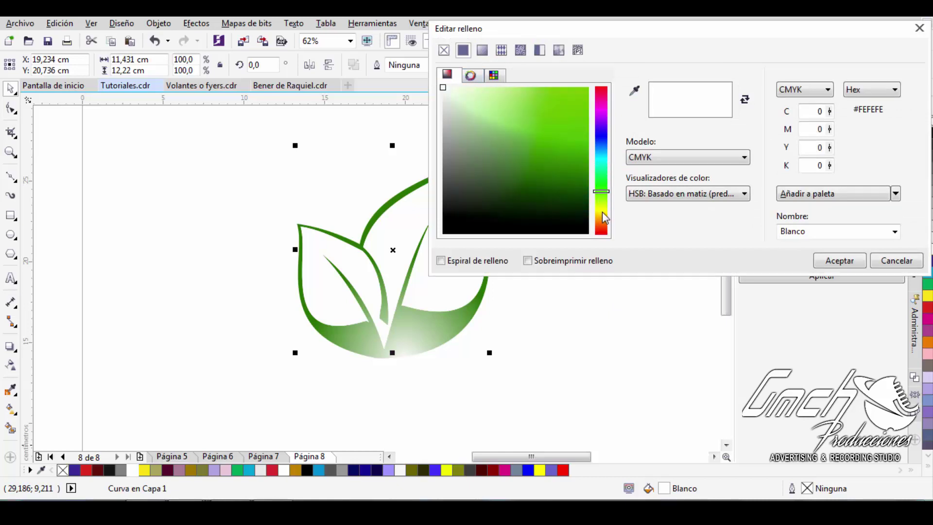
{"action": "left_click", "coordinate": [599, 178]}
{"action": "left_click", "coordinate": [484, 92]}
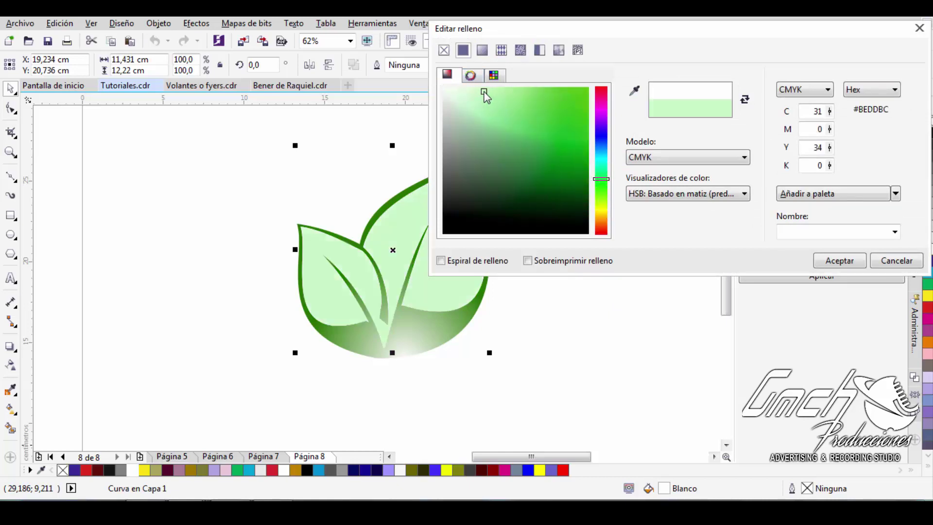
{"action": "mouse_move", "coordinate": [470, 93]}
{"action": "left_mouse_down"}
{"action": "mouse_move", "coordinate": [446, 90]}
{"action": "mouse_move", "coordinate": [460, 96]}
{"action": "left_mouse_up"}
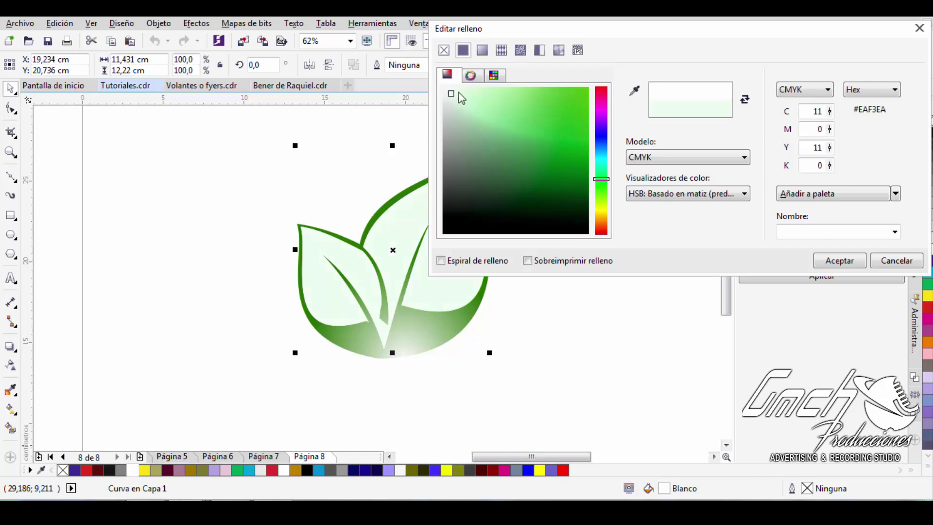
{"action": "left_click_drag", "start_coordinate": [598, 214], "coordinate": [601, 206]}
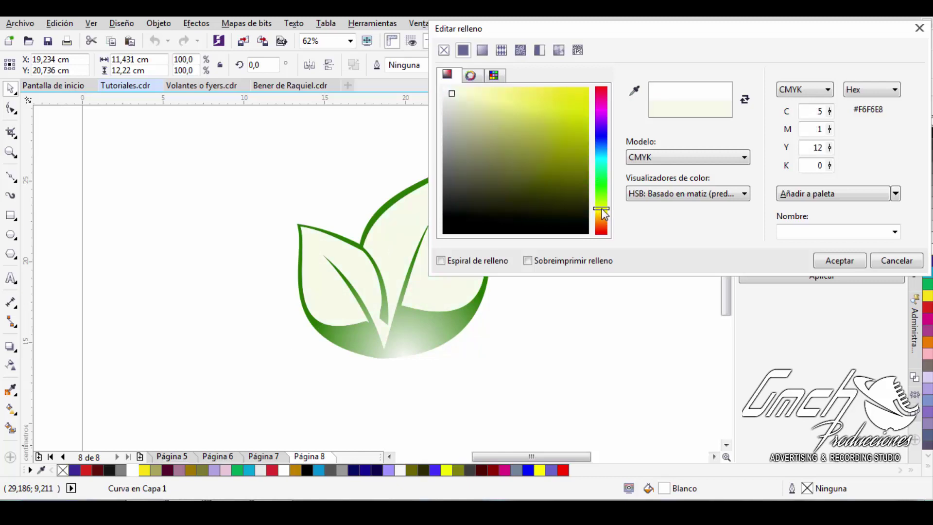
{"action": "left_click", "coordinate": [473, 93]}
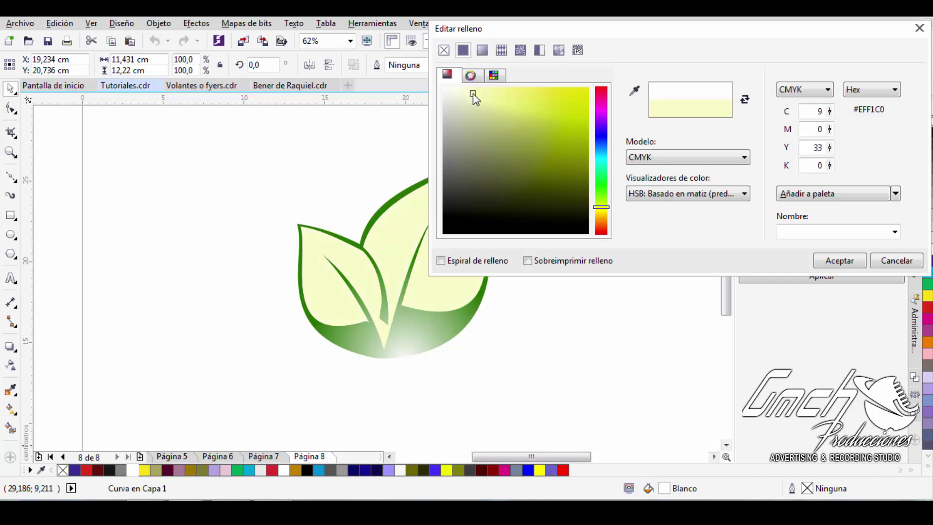
{"action": "left_click", "coordinate": [854, 262]}
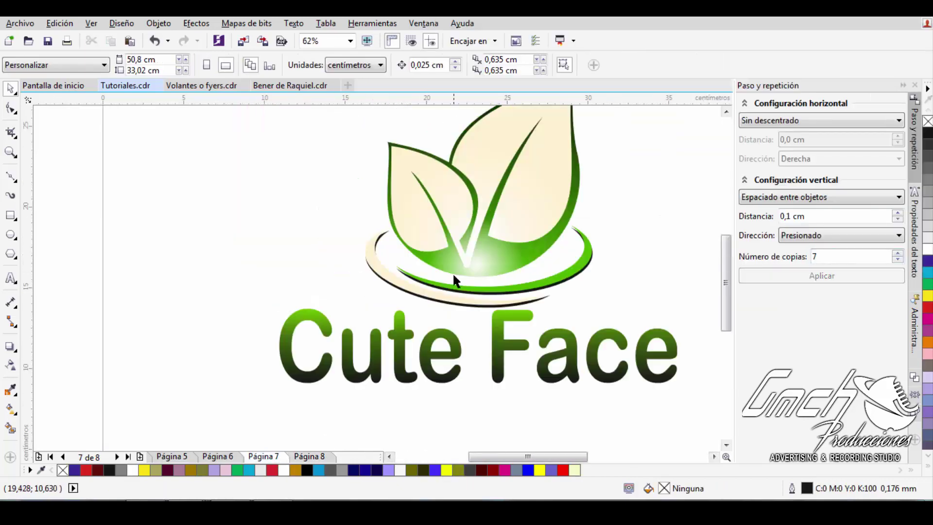
On page 8, drag the leaf's elliptical gradient handles inward to shrink the glow around the base.
{"action": "left_click", "coordinate": [309, 456]}
{"action": "left_click", "coordinate": [447, 230]}
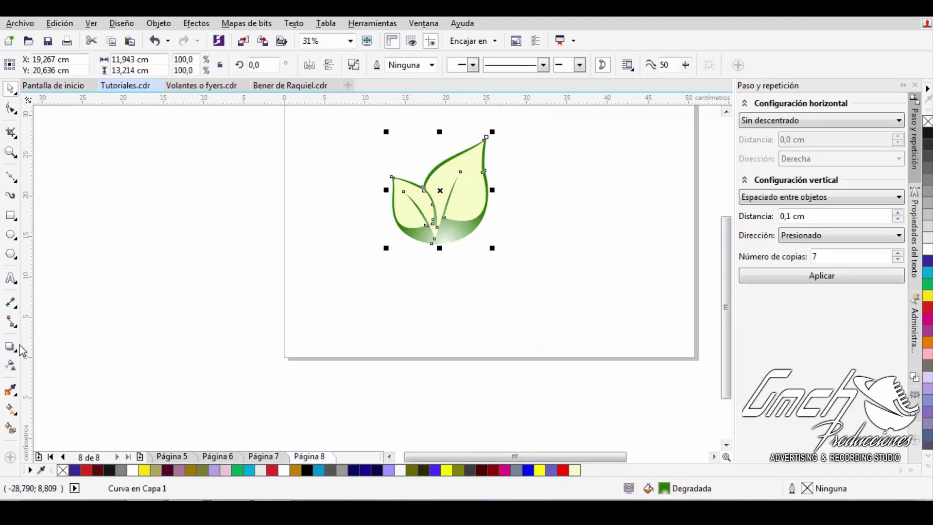
{"action": "left_click", "coordinate": [11, 411]}
{"action": "scroll", "coordinate": [447, 212], "scroll_direction": "up", "scroll_amount": 1}
{"action": "left_click_drag", "start_coordinate": [443, 184], "coordinate": [443, 209]}
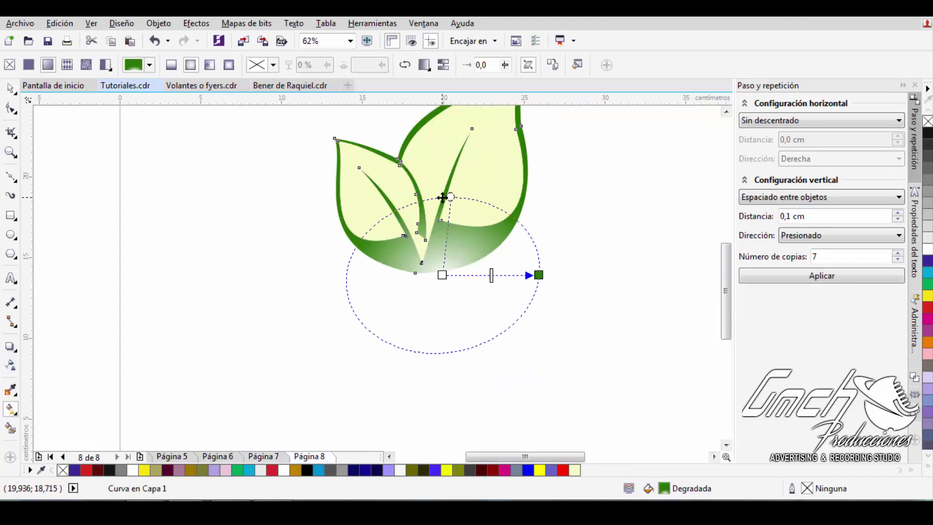
{"action": "left_click_drag", "start_coordinate": [443, 274], "coordinate": [437, 267]}
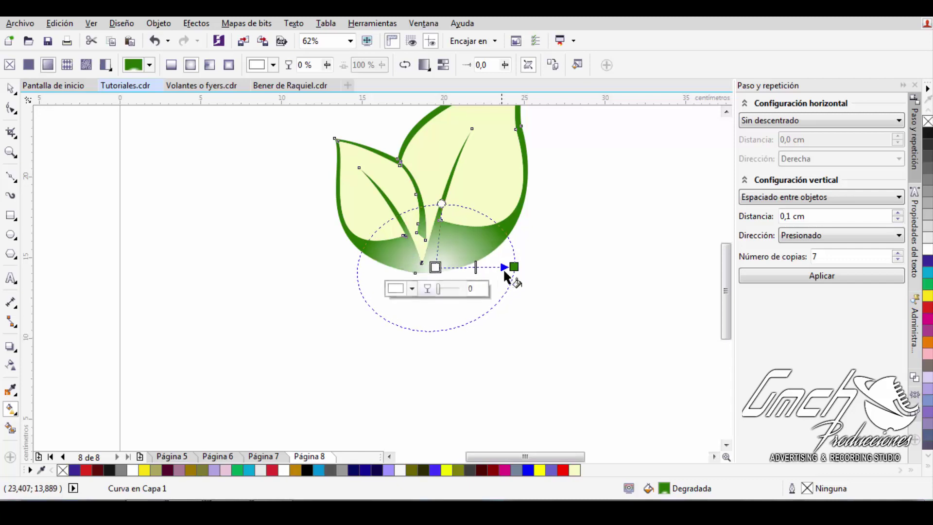
{"action": "left_click_drag", "start_coordinate": [517, 266], "coordinate": [486, 265]}
{"action": "key", "text": "space"}
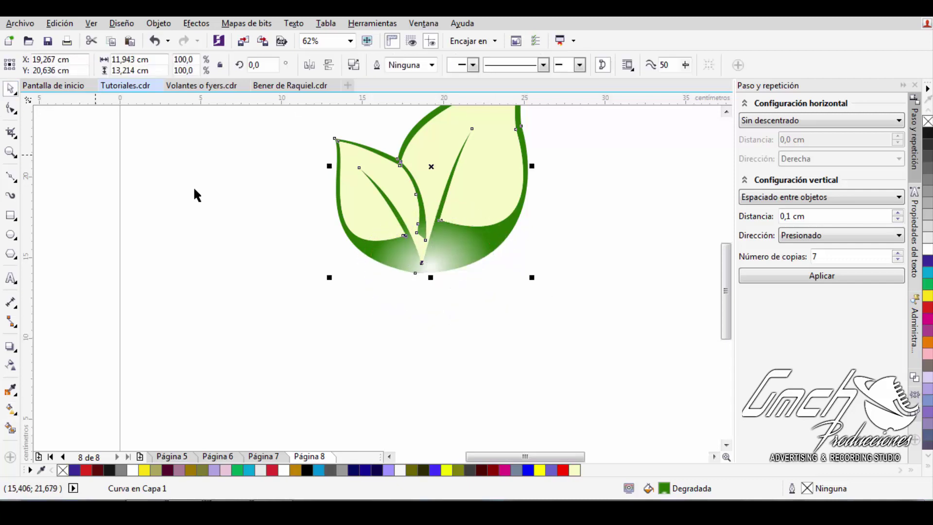
{"action": "scroll", "coordinate": [533, 173], "scroll_direction": "down", "scroll_amount": 2}
{"action": "scroll", "coordinate": [531, 172], "scroll_direction": "up", "scroll_amount": 1}
{"action": "left_click", "coordinate": [11, 235]}
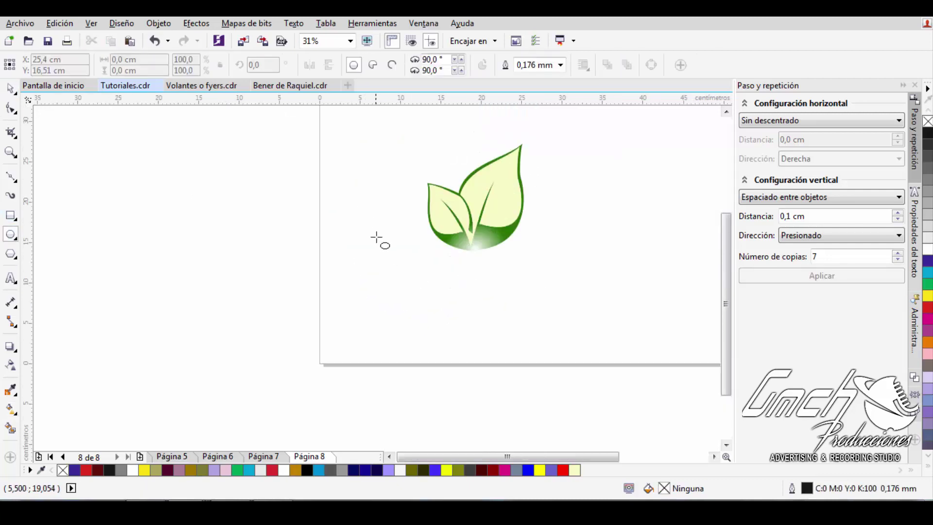
Draw an ellipse below the leaves and cut it down to a thin crescent.
{"action": "mouse_move", "coordinate": [398, 211]}
{"action": "left_mouse_down"}
{"action": "mouse_move", "coordinate": [550, 274]}
{"action": "mouse_move", "coordinate": [488, 265]}
{"action": "mouse_move", "coordinate": [445, 319]}
{"action": "mouse_move", "coordinate": [393, 318]}
{"action": "left_mouse_up"}
{"action": "key", "text": "space"}
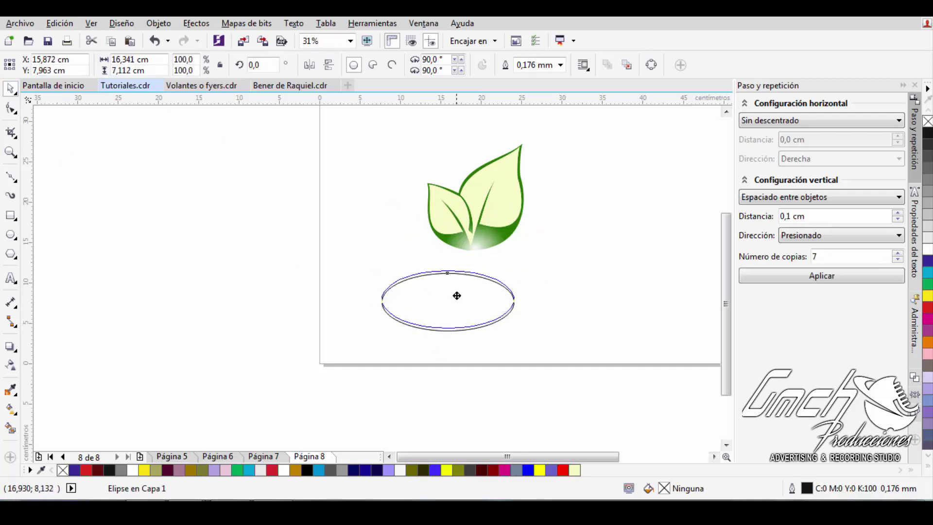
{"action": "scroll", "coordinate": [389, 310], "scroll_direction": "up", "scroll_amount": 1}
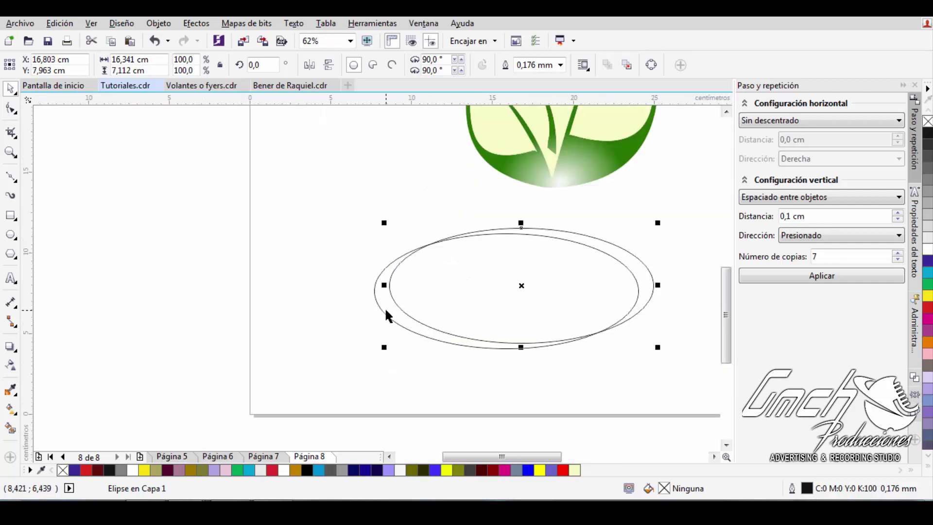
{"action": "key", "text": "Delete"}
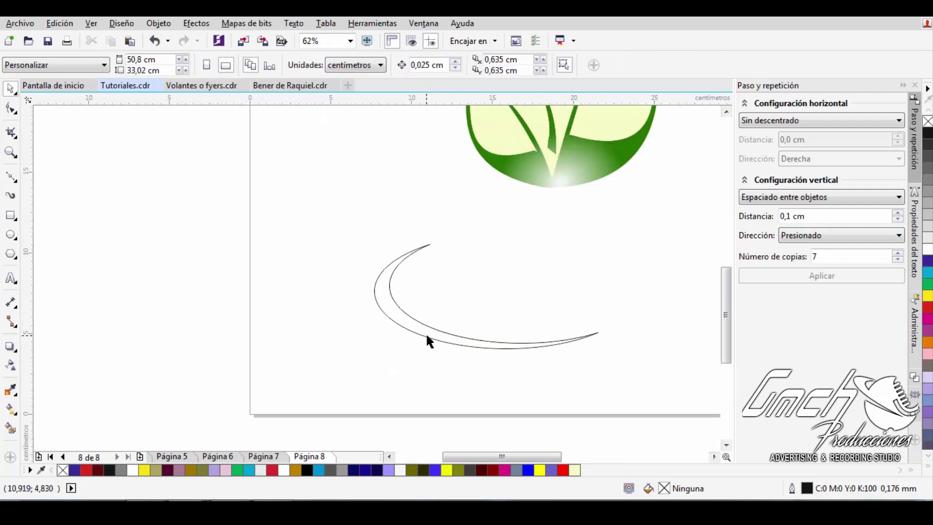
Duplicate the crescent, mirror it horizontally, and move and tilt the copy to the right.
{"action": "left_click", "coordinate": [427, 329]}
{"action": "key", "text": "plus"}
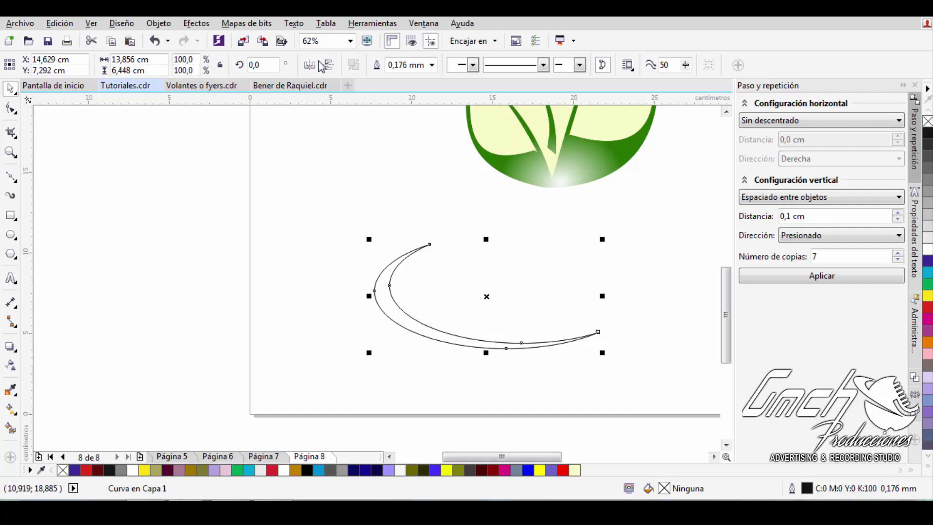
{"action": "left_click", "coordinate": [309, 65]}
{"action": "left_click_drag", "start_coordinate": [572, 317], "coordinate": [616, 295]}
{"action": "left_click", "coordinate": [616, 294]}
{"action": "mouse_move", "coordinate": [635, 229]}
{"action": "left_mouse_down"}
{"action": "mouse_move", "coordinate": [644, 224]}
{"action": "mouse_move", "coordinate": [632, 261]}
{"action": "left_mouse_up"}
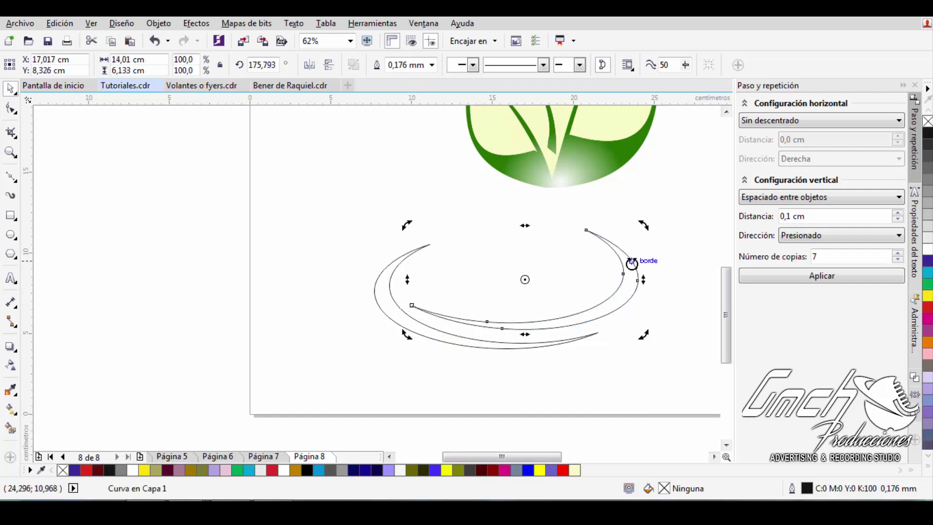
{"action": "scroll", "coordinate": [599, 311], "scroll_direction": "up", "scroll_amount": 2}
Move a copy of both crescents around the leaves' base.
{"action": "left_click", "coordinate": [576, 304]}
{"action": "scroll", "coordinate": [577, 304], "scroll_direction": "down", "scroll_amount": 2}
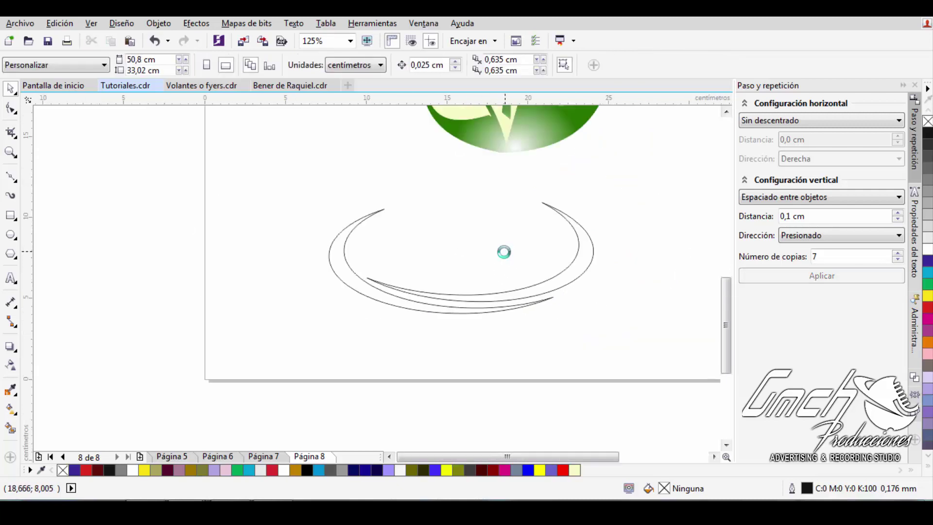
{"action": "scroll", "coordinate": [576, 305], "scroll_direction": "down", "scroll_amount": 2}
{"action": "mouse_move", "coordinate": [390, 196]}
{"action": "left_mouse_down"}
{"action": "mouse_move", "coordinate": [575, 285]}
{"action": "mouse_move", "coordinate": [564, 207]}
{"action": "left_mouse_up"}
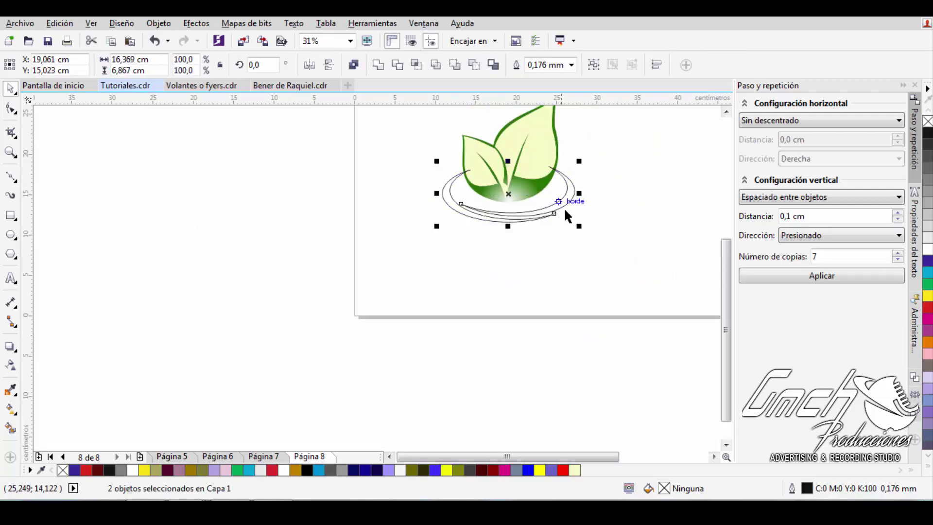
Fill the swoosh crescents olive and remove their outline.
{"action": "left_click", "coordinate": [271, 470]}
{"action": "scroll", "coordinate": [469, 211], "scroll_direction": "up", "scroll_amount": 3}
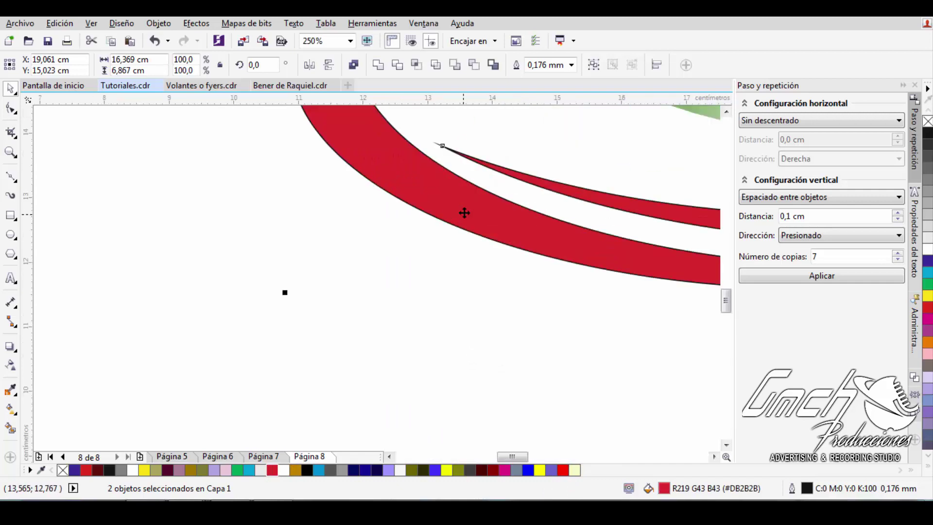
{"action": "left_click", "coordinate": [202, 470]}
{"action": "scroll", "coordinate": [528, 193], "scroll_direction": "down", "scroll_amount": 2}
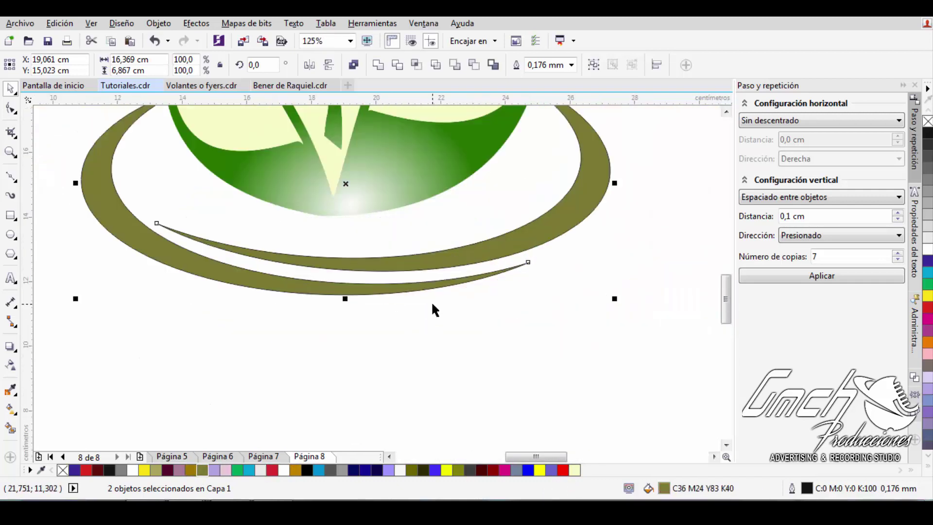
{"action": "left_click", "coordinate": [572, 64]}
{"action": "scroll", "coordinate": [419, 297], "scroll_direction": "down", "scroll_amount": 1}
{"action": "left_click", "coordinate": [504, 318]}
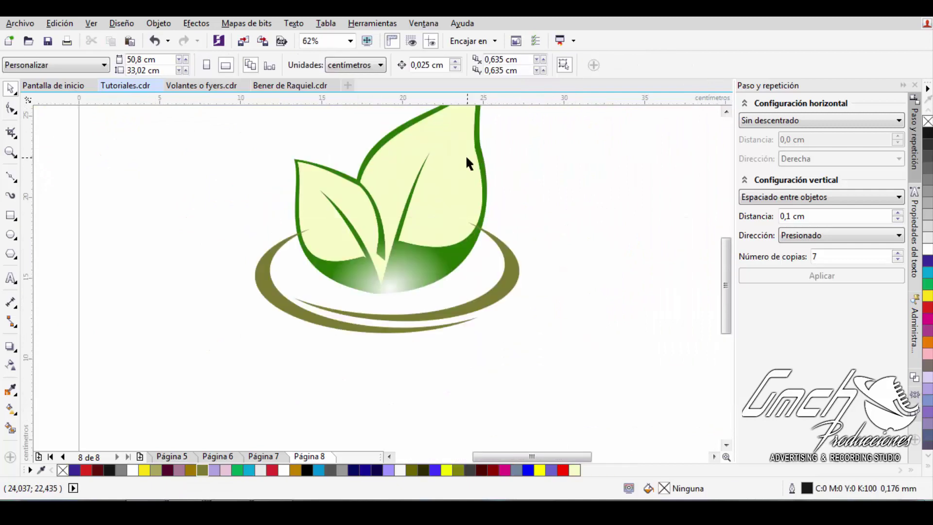
Squash both swoosh pieces vertically so they sit beneath the leaves.
{"action": "left_click", "coordinate": [494, 292]}
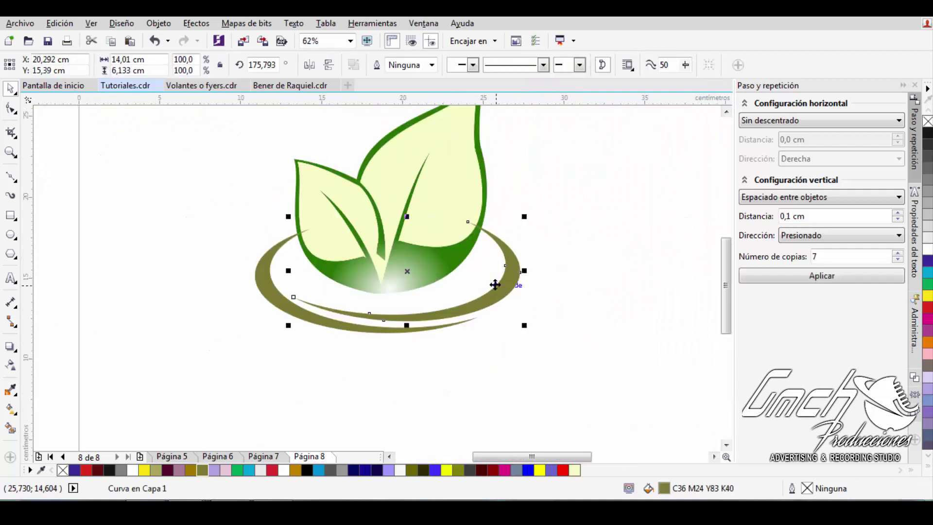
{"action": "left_click_drag", "start_coordinate": [413, 214], "coordinate": [417, 246]}
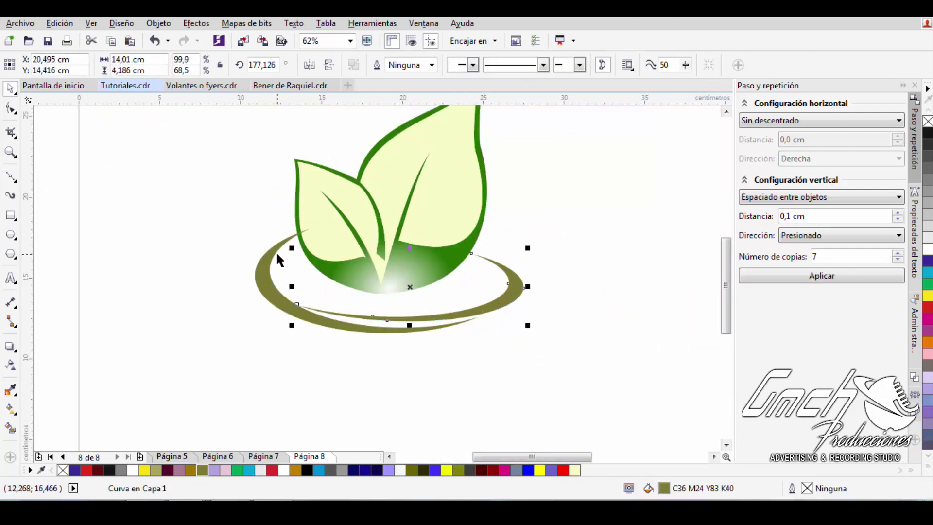
{"action": "left_click_drag", "start_coordinate": [219, 198], "coordinate": [635, 400]}
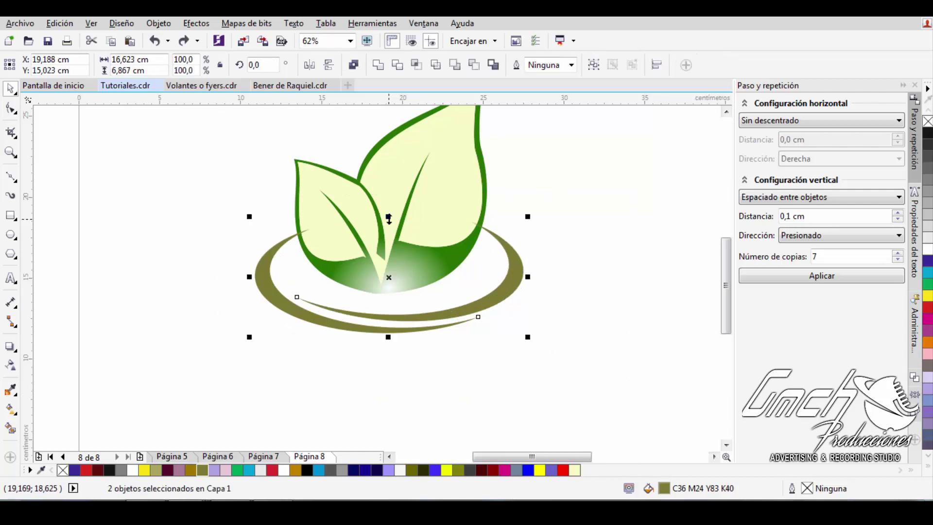
{"action": "left_click_drag", "start_coordinate": [388, 215], "coordinate": [392, 253]}
{"action": "left_click", "coordinate": [293, 294]}
{"action": "left_click", "coordinate": [256, 286]}
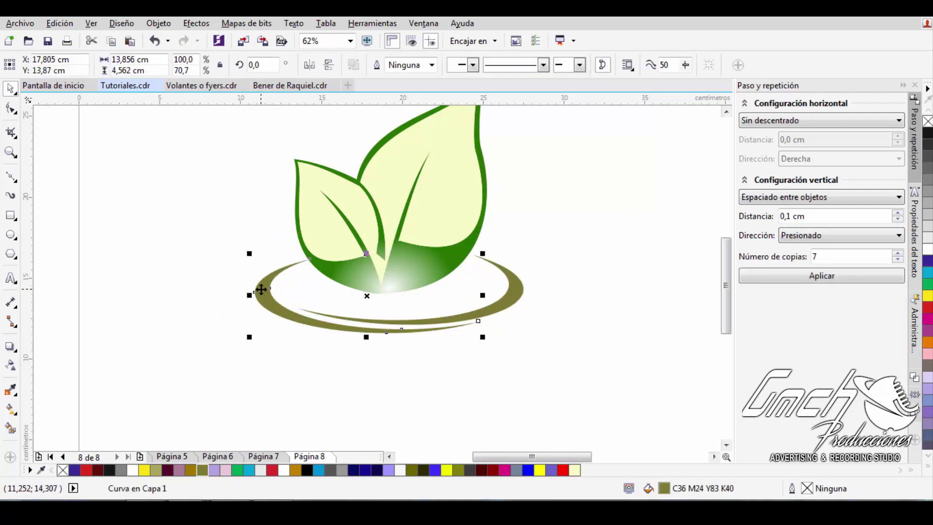
{"action": "left_click", "coordinate": [427, 290]}
{"action": "scroll", "coordinate": [427, 291], "scroll_direction": "down", "scroll_amount": 2}
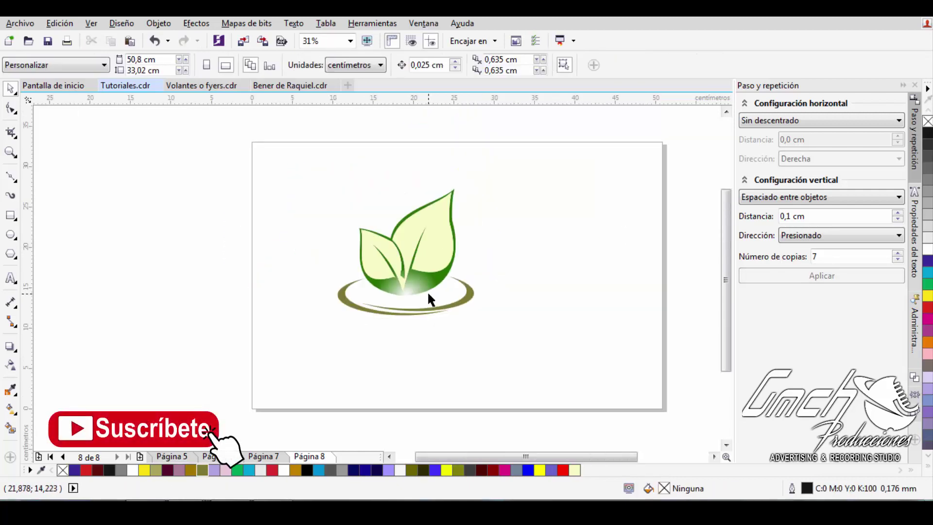
Place a text line below the leaf logo for the word 'Cute'.
{"action": "left_click", "coordinate": [346, 303]}
{"action": "key", "text": "ctrl+a"}
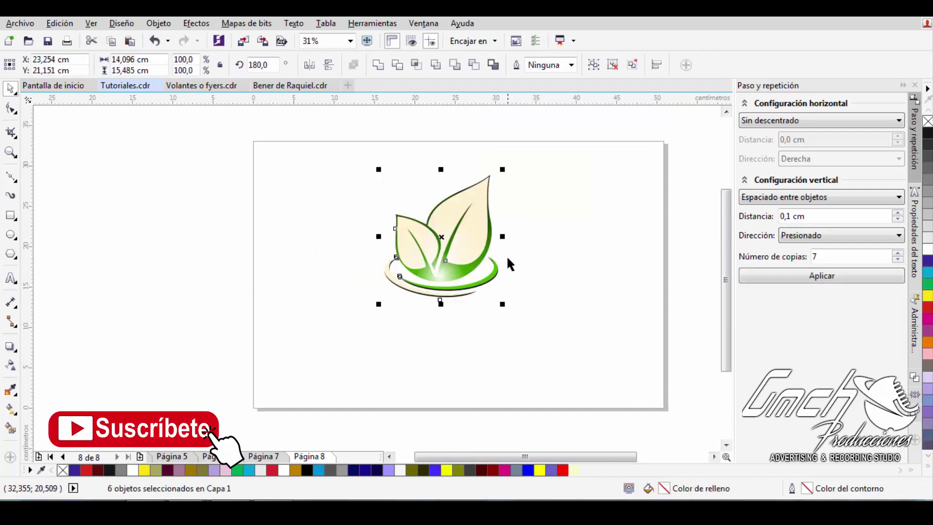
{"action": "scroll", "coordinate": [449, 234], "scroll_direction": "up", "scroll_amount": 2}
{"action": "left_click", "coordinate": [569, 279]}
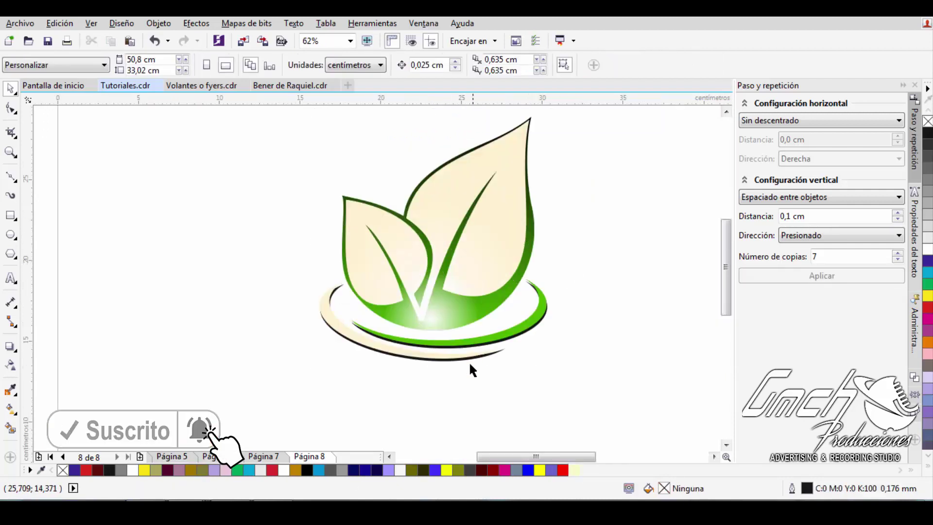
{"action": "left_click", "coordinate": [467, 366]}
{"action": "left_click", "coordinate": [592, 262]}
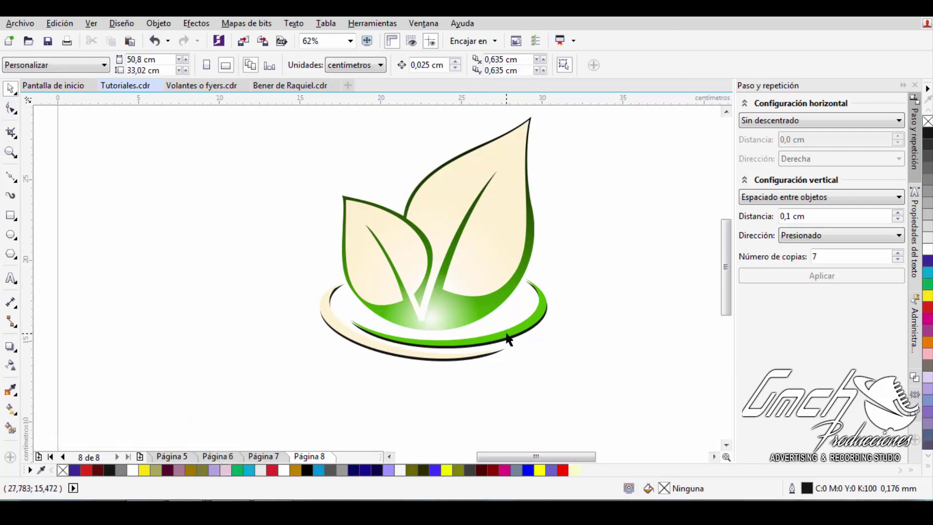
{"action": "left_click", "coordinate": [10, 278]}
{"action": "left_click", "coordinate": [325, 384]}
{"action": "type", "text": "Cute Face"}
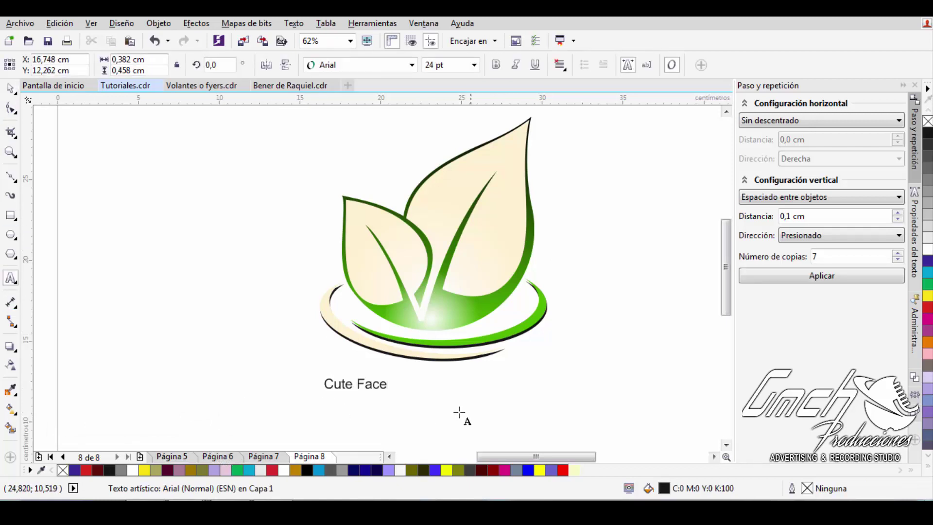
Enlarge 'Cute Face' under the logo, set it to Arial Rounded MT Bold, and fill it olive.
{"action": "key", "text": "ctrl+space"}
{"action": "left_click_drag", "start_coordinate": [389, 392], "coordinate": [510, 343]}
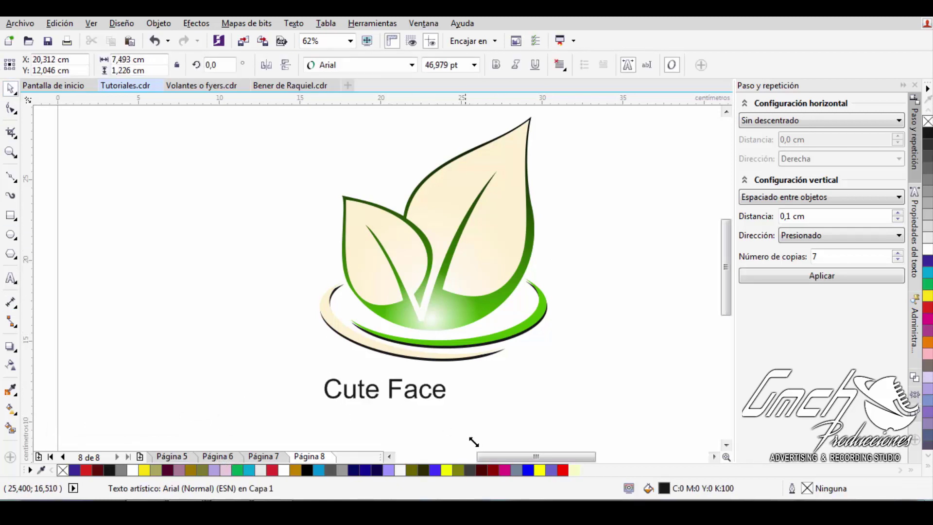
{"action": "left_click_drag", "start_coordinate": [510, 298], "coordinate": [636, 260]}
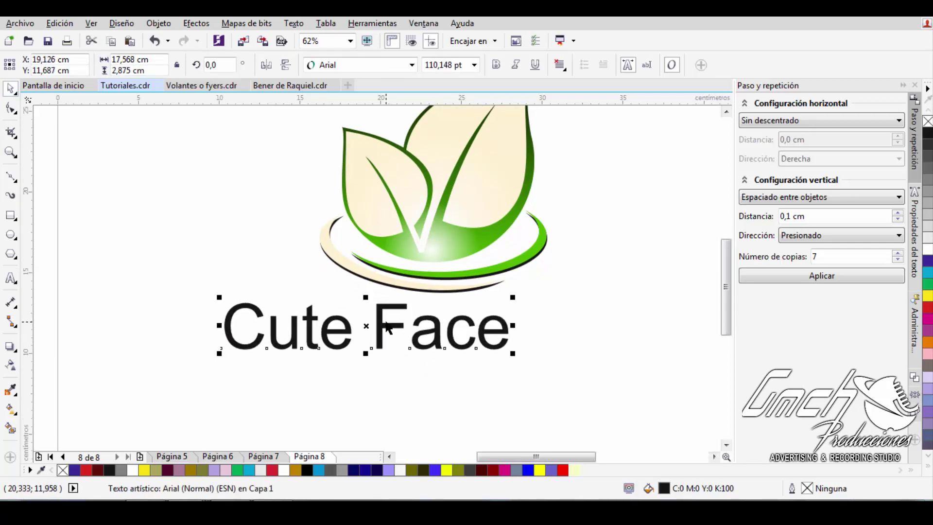
{"action": "left_click_drag", "start_coordinate": [633, 343], "coordinate": [622, 383]}
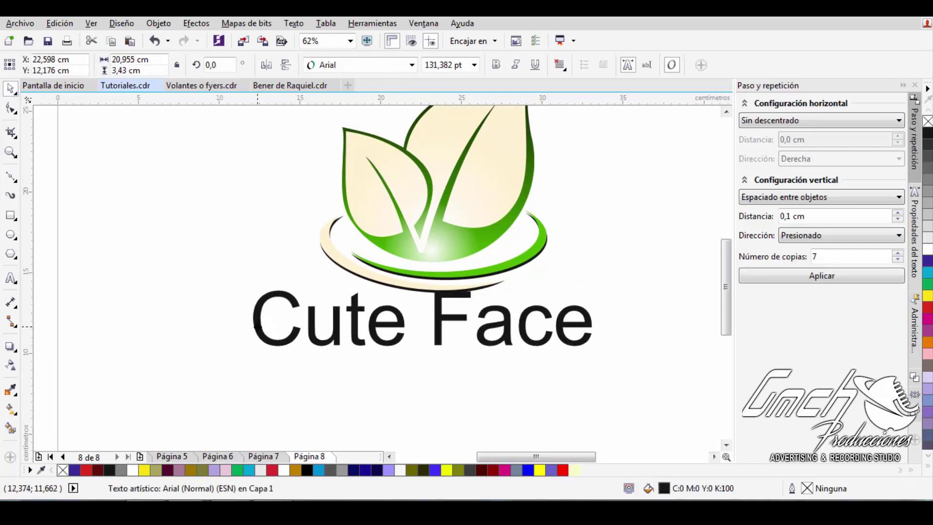
{"action": "left_click", "coordinate": [412, 65]}
{"action": "left_click", "coordinate": [379, 183]}
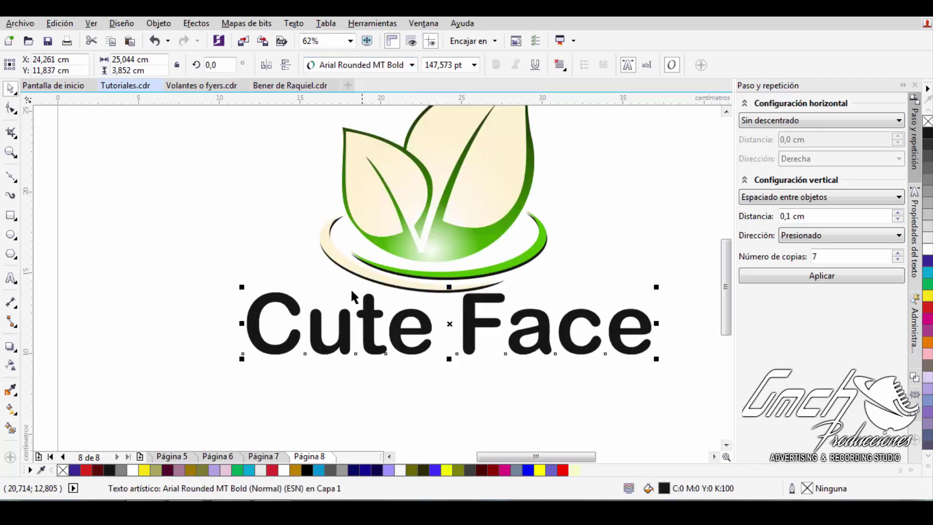
{"action": "left_click", "coordinate": [190, 470]}
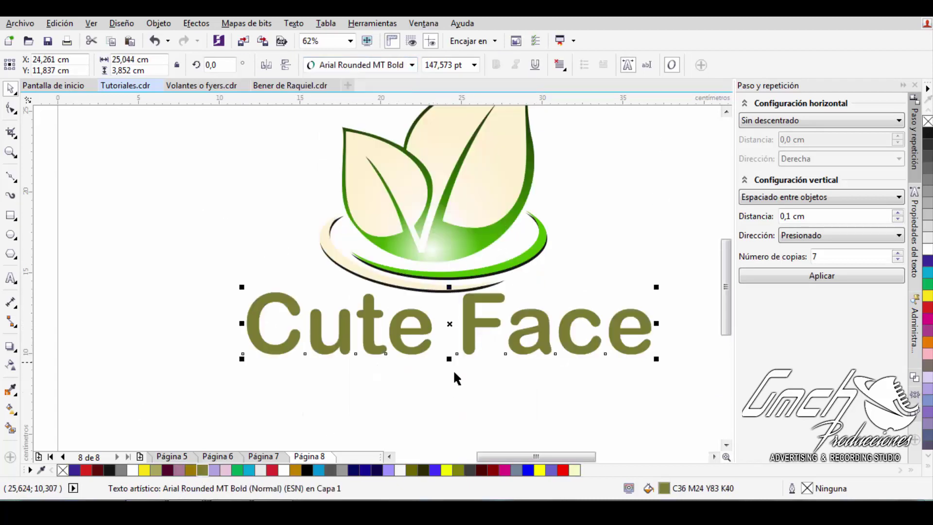
Switch the text to a vertical fountain fill with a bright green end colour.
{"action": "double_click", "coordinate": [665, 488]}
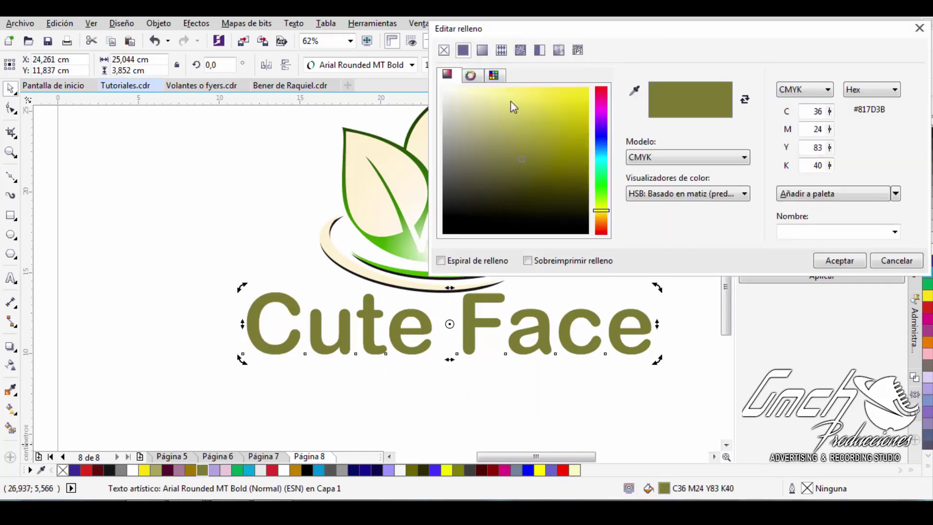
{"action": "left_click", "coordinate": [482, 50]}
{"action": "left_click_drag", "start_coordinate": [507, 141], "coordinate": [494, 77]}
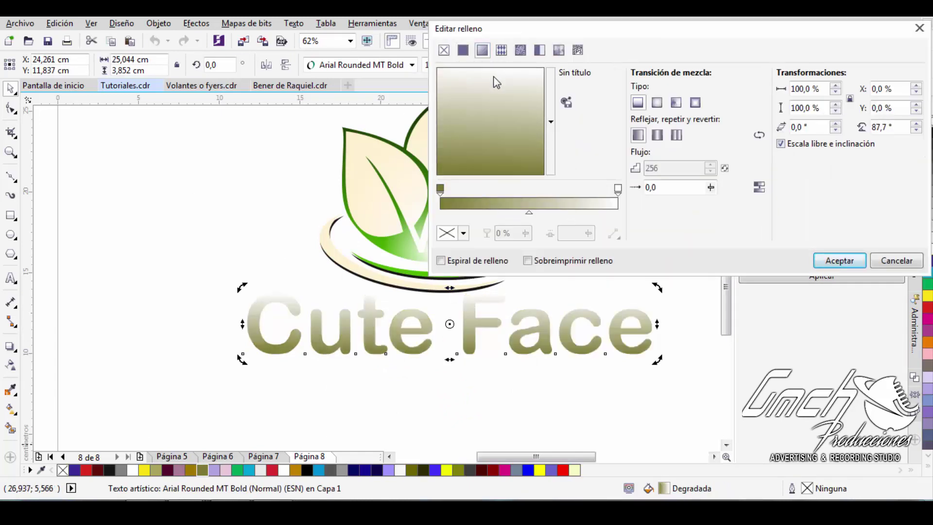
{"action": "left_click", "coordinate": [618, 190]}
{"action": "left_click", "coordinate": [448, 233]}
{"action": "left_click", "coordinate": [534, 347]}
{"action": "left_click", "coordinate": [509, 298]}
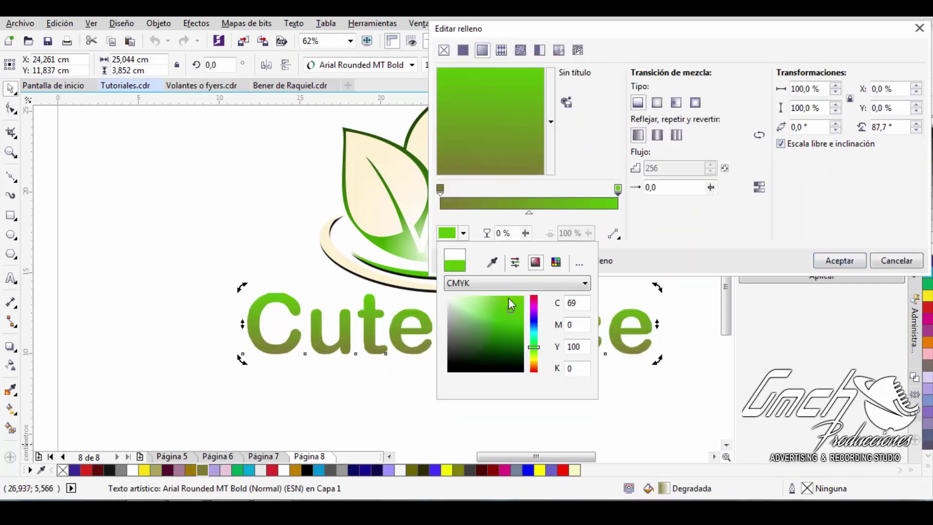
{"action": "left_click_drag", "start_coordinate": [508, 298], "coordinate": [521, 305]}
{"action": "left_click", "coordinate": [694, 246]}
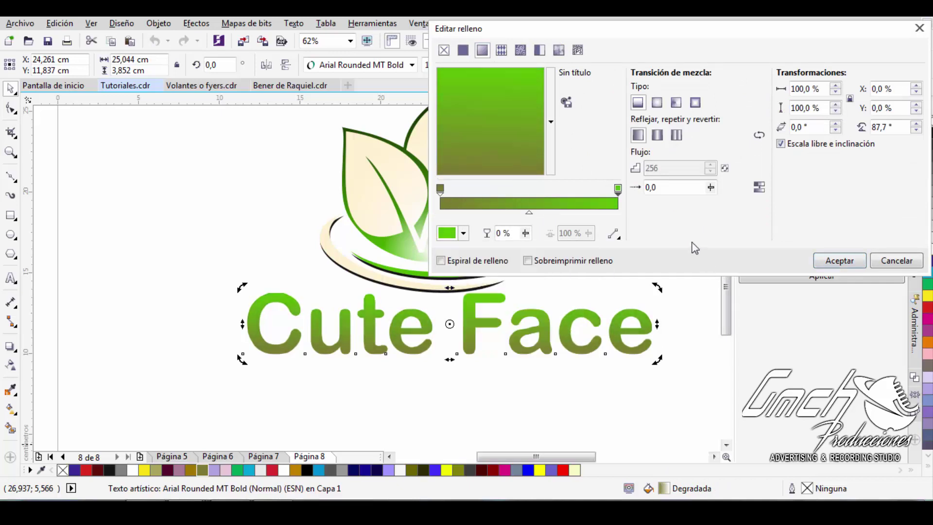
Set the gradient's start colour to deep green and apply the fill.
{"action": "left_click", "coordinate": [440, 189]}
{"action": "left_click", "coordinate": [447, 233]}
{"action": "left_click_drag", "start_coordinate": [536, 349], "coordinate": [521, 350]}
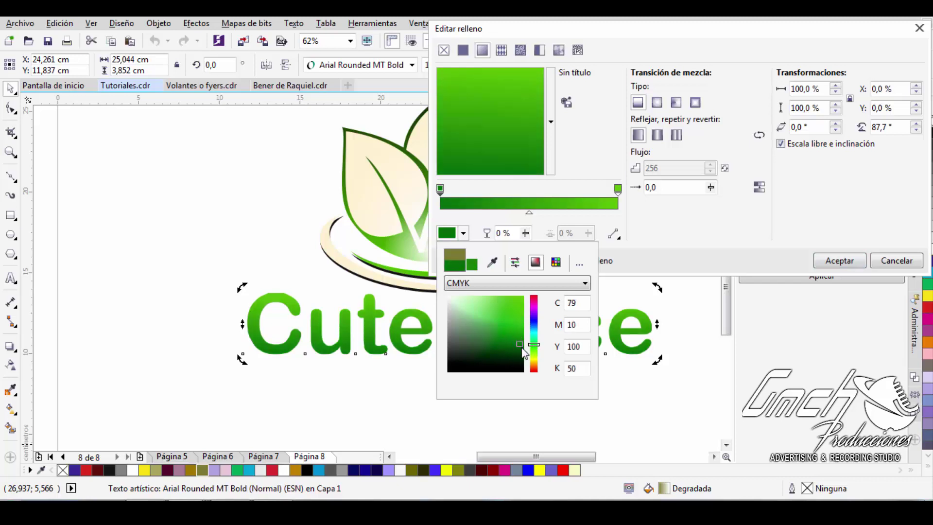
{"action": "left_click", "coordinate": [840, 261]}
{"action": "left_click", "coordinate": [596, 220]}
{"action": "scroll", "coordinate": [541, 265], "scroll_direction": "down", "scroll_amount": 2}
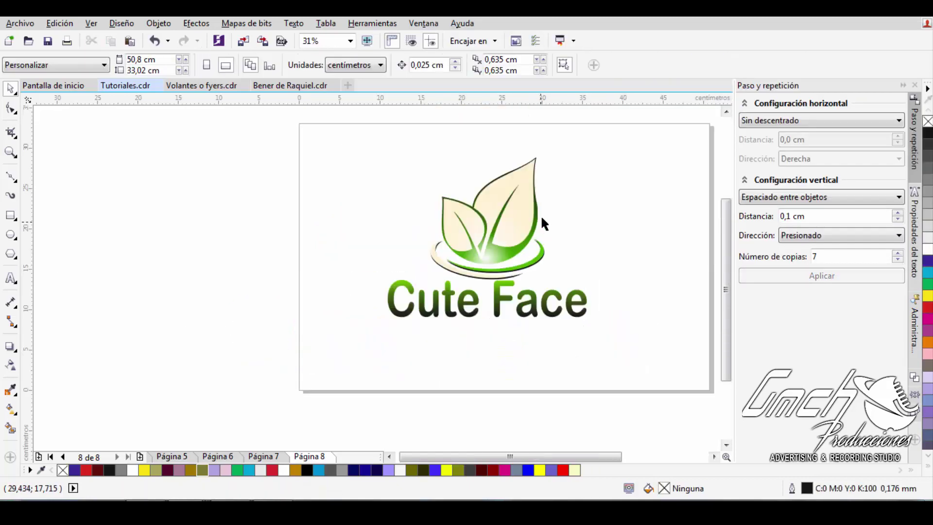
{"action": "left_click_drag", "start_coordinate": [372, 136], "coordinate": [643, 363]}
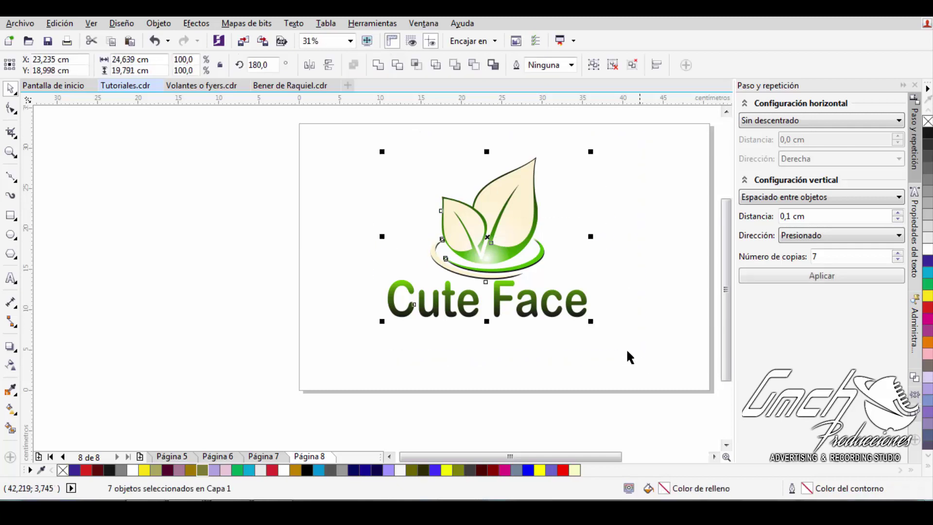
{"action": "scroll", "coordinate": [537, 238], "scroll_direction": "up", "scroll_amount": 2}
{"action": "scroll", "coordinate": [540, 241], "scroll_direction": "down", "scroll_amount": 2}
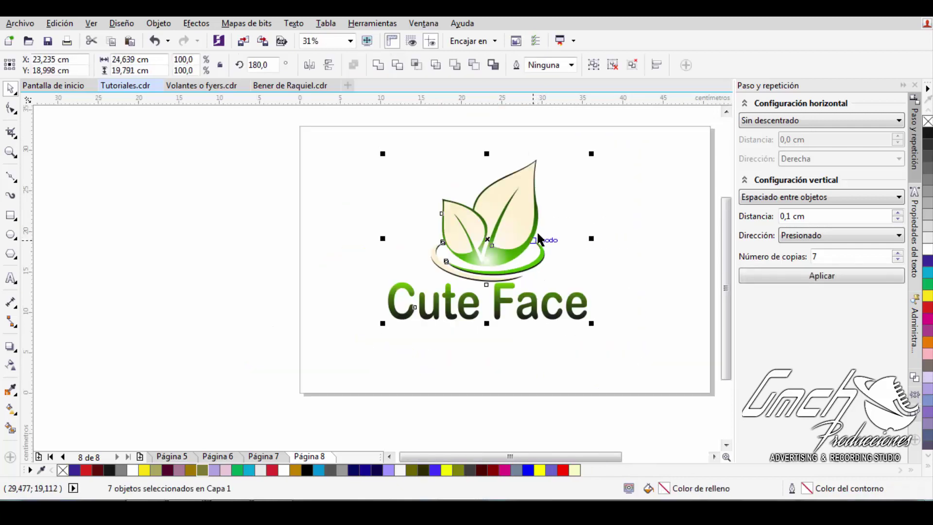
{"action": "left_click", "coordinate": [350, 41]}
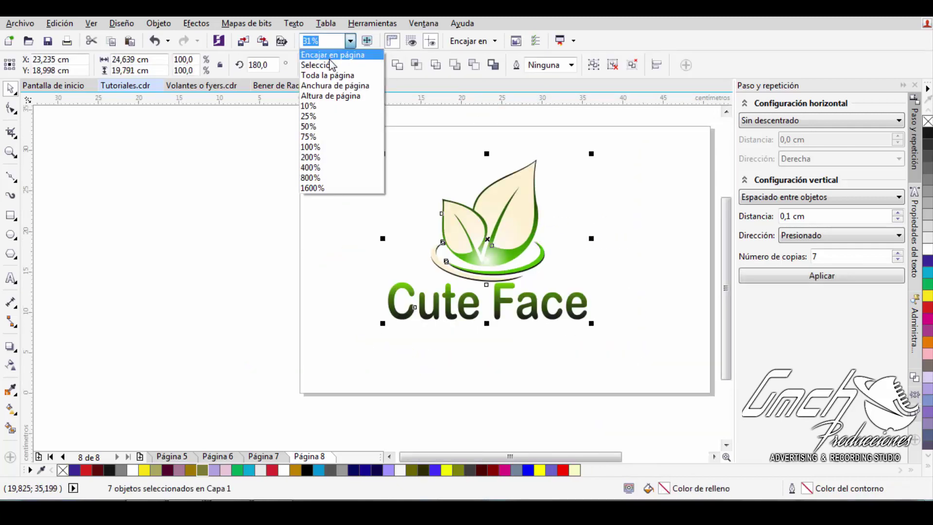
{"action": "left_click", "coordinate": [319, 65]}
{"action": "left_click", "coordinate": [623, 201]}
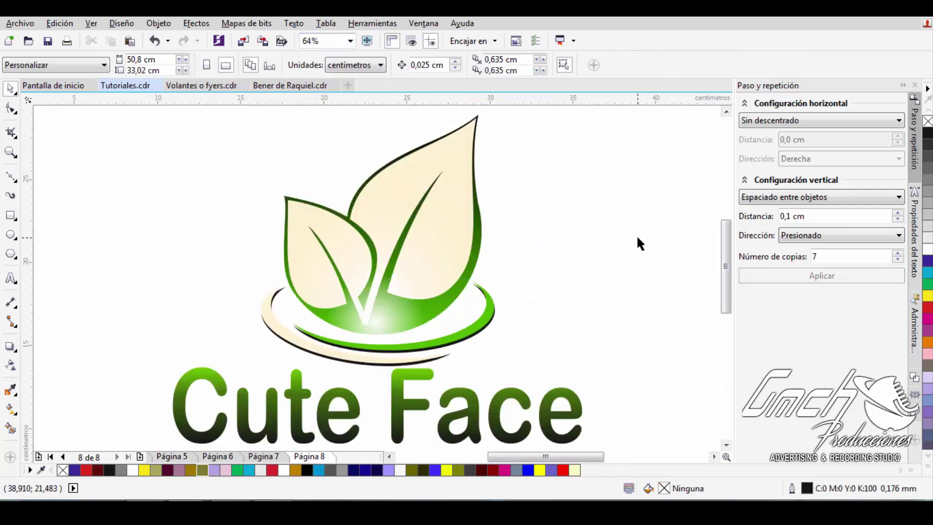